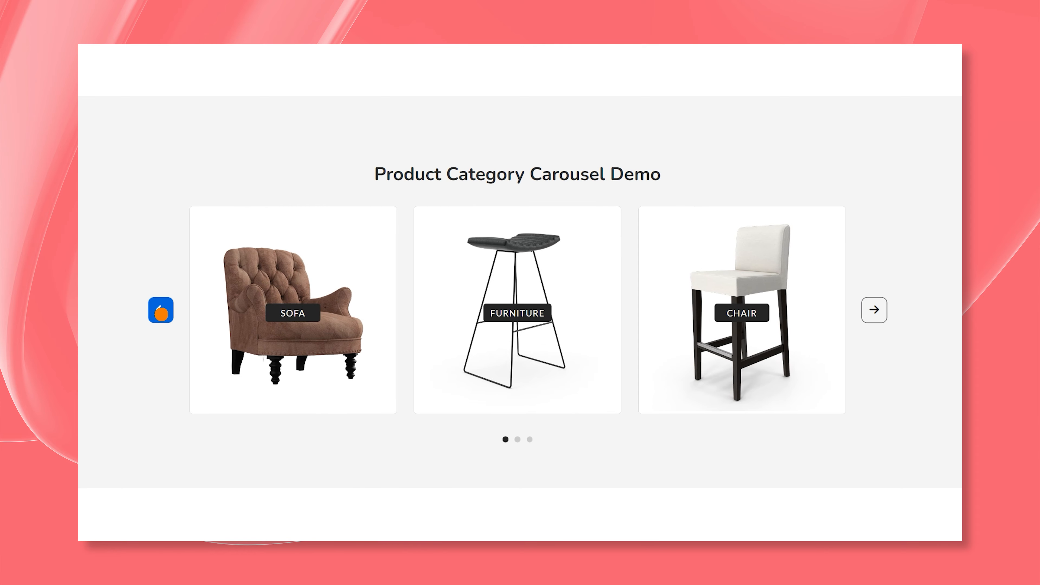
- Swipe through the category cards in the Product Category Carousel demo
{"action": "left_click_drag", "start_coordinate": [552, 333], "coordinate": [367, 360]}
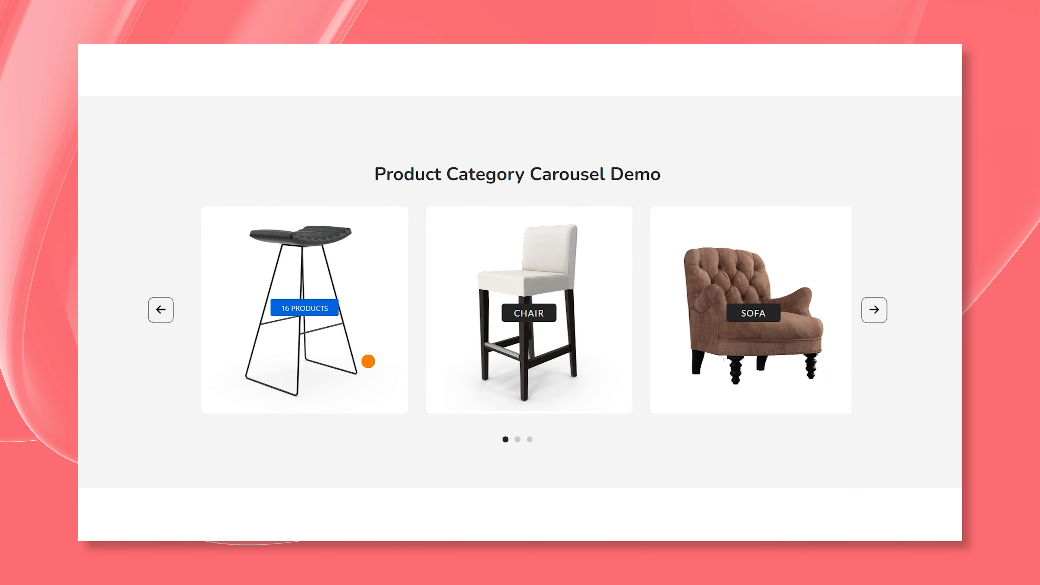
{"action": "left_click_drag", "start_coordinate": [623, 334], "coordinate": [424, 360]}
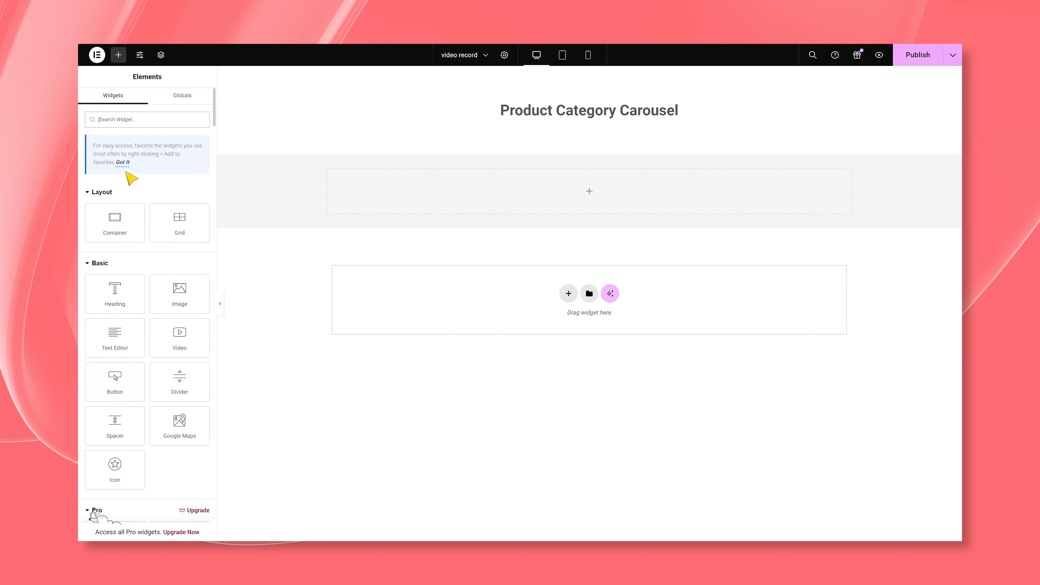
- Find the Product Category Carousel widget and place it in the empty container below the page heading
{"action": "type", "text": "produc"}
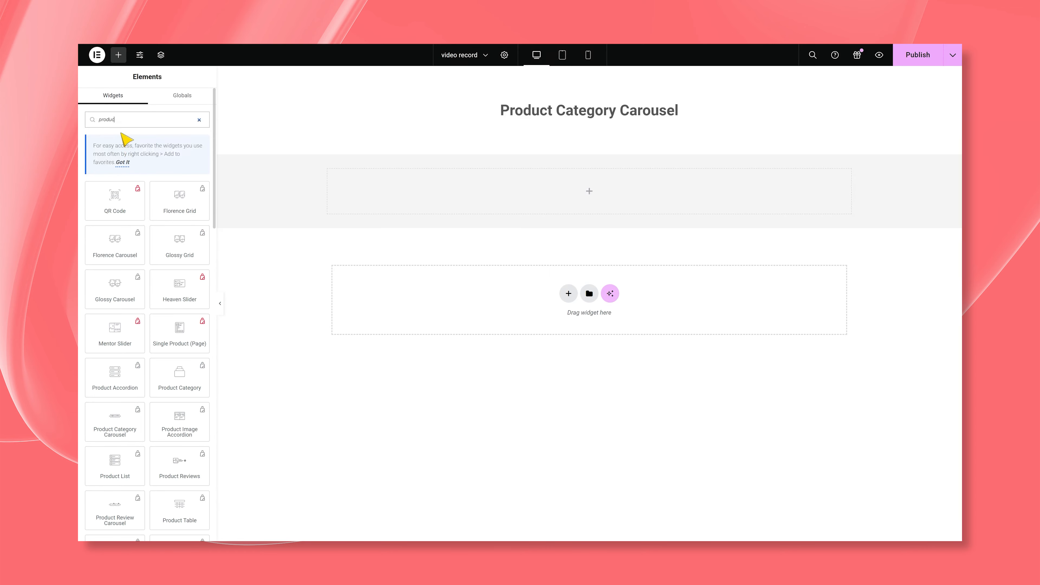
{"action": "type", "text": "t ca"}
{"action": "left_click_drag", "start_coordinate": [171, 204], "coordinate": [390, 189]}
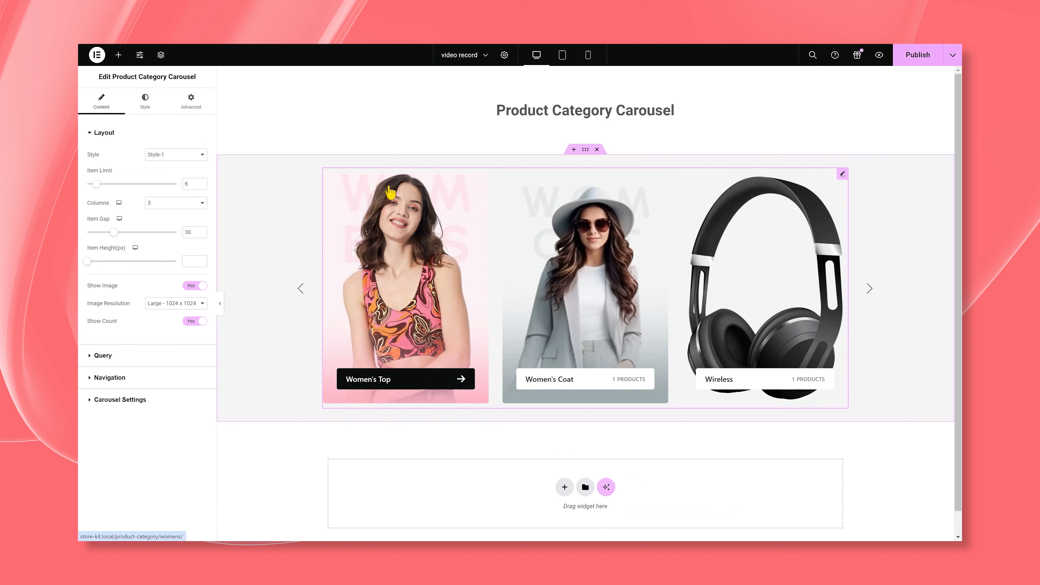
- Include the Show Piece and Tree categories in the carousel's query
{"action": "left_click", "coordinate": [188, 355]}
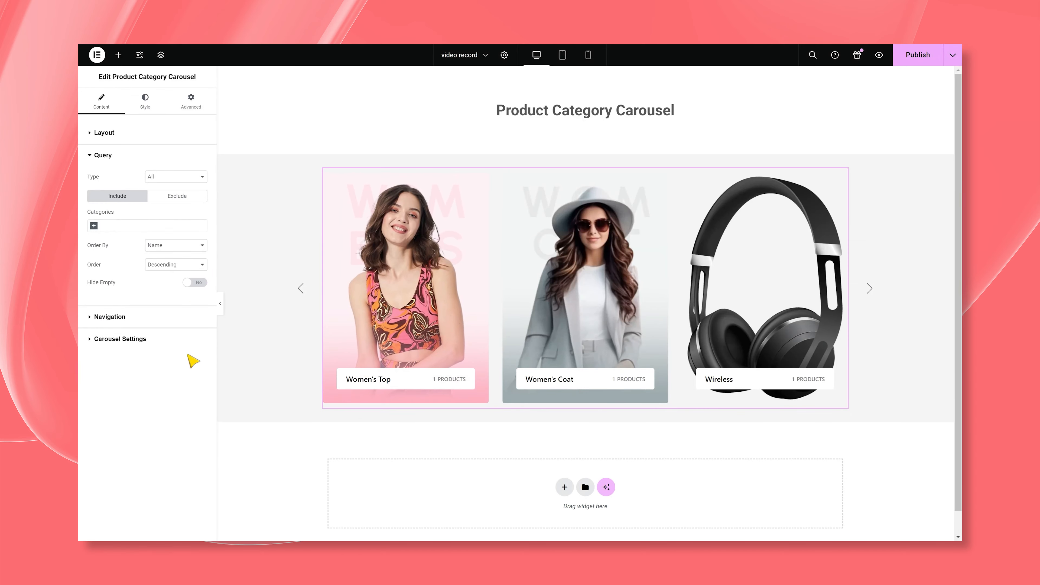
{"action": "left_click", "coordinate": [97, 228]}
{"action": "type", "text": "show"}
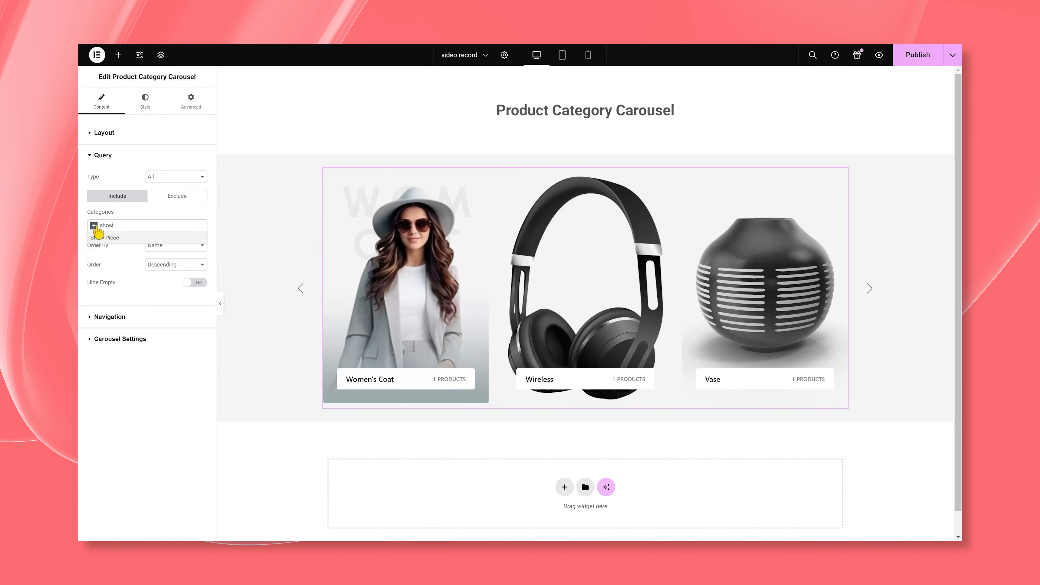
{"action": "left_click", "coordinate": [176, 238]}
{"action": "left_click", "coordinate": [127, 227]}
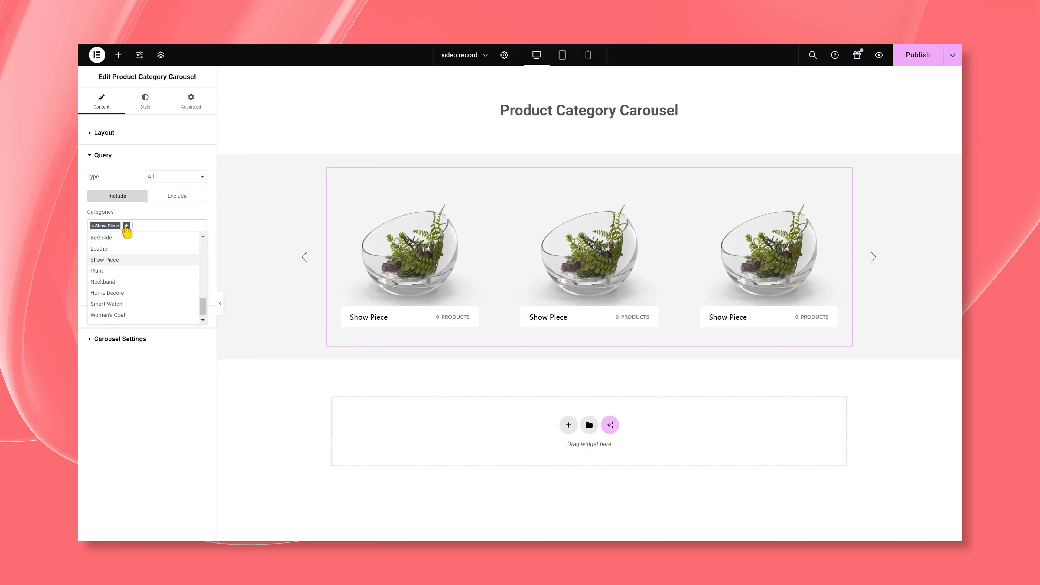
{"action": "type", "text": "tree"}
{"action": "left_click", "coordinate": [122, 237]}
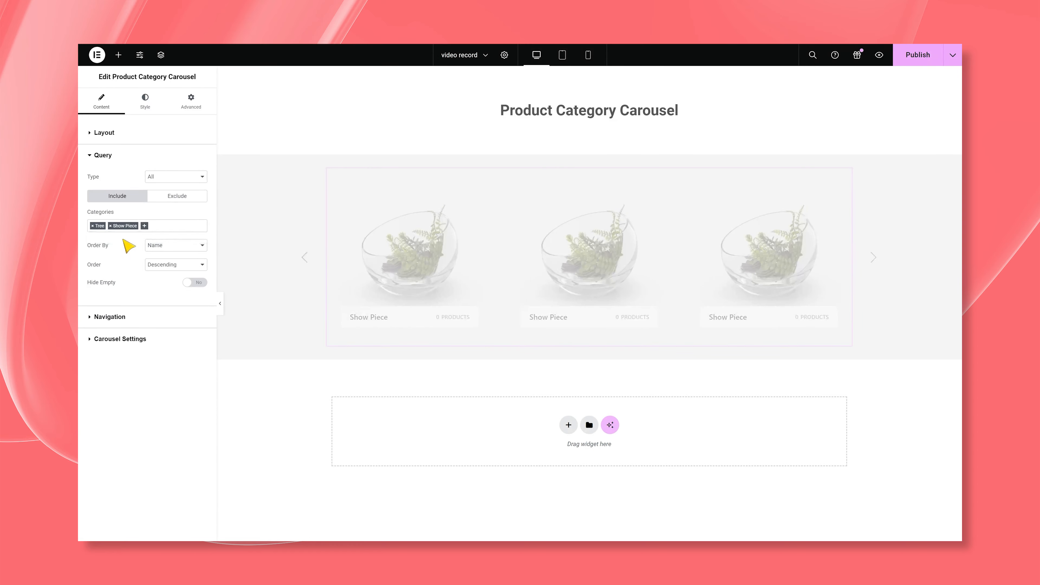
- Add the Table Lamp and Vase categories to the carousel's included categories
{"action": "left_click", "coordinate": [144, 227]}
{"action": "type", "text": "lamp"}
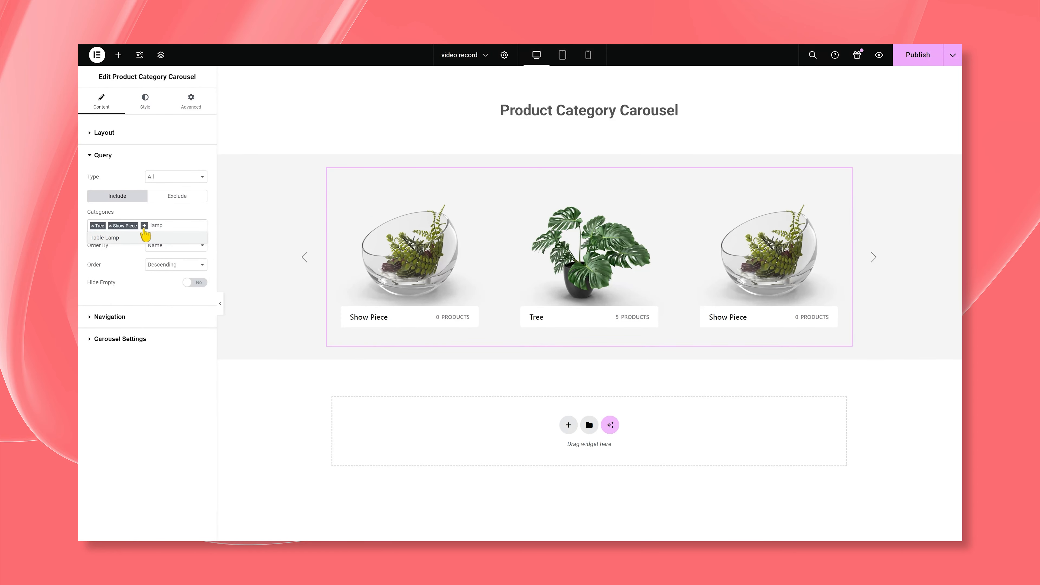
{"action": "left_click", "coordinate": [146, 237]}
{"action": "left_click", "coordinate": [177, 227]}
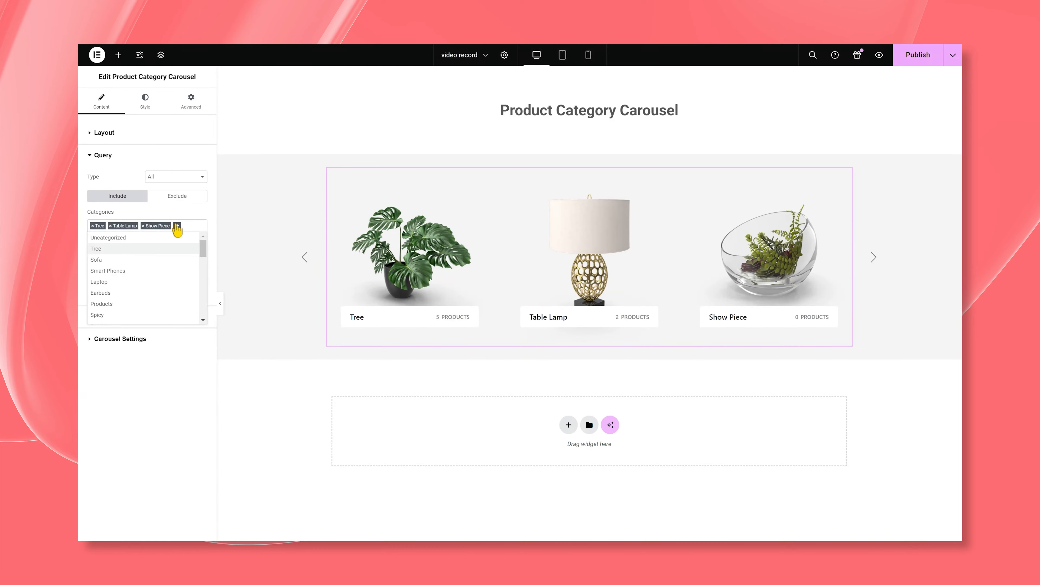
{"action": "type", "text": "vase"}
{"action": "left_click", "coordinate": [165, 239]}
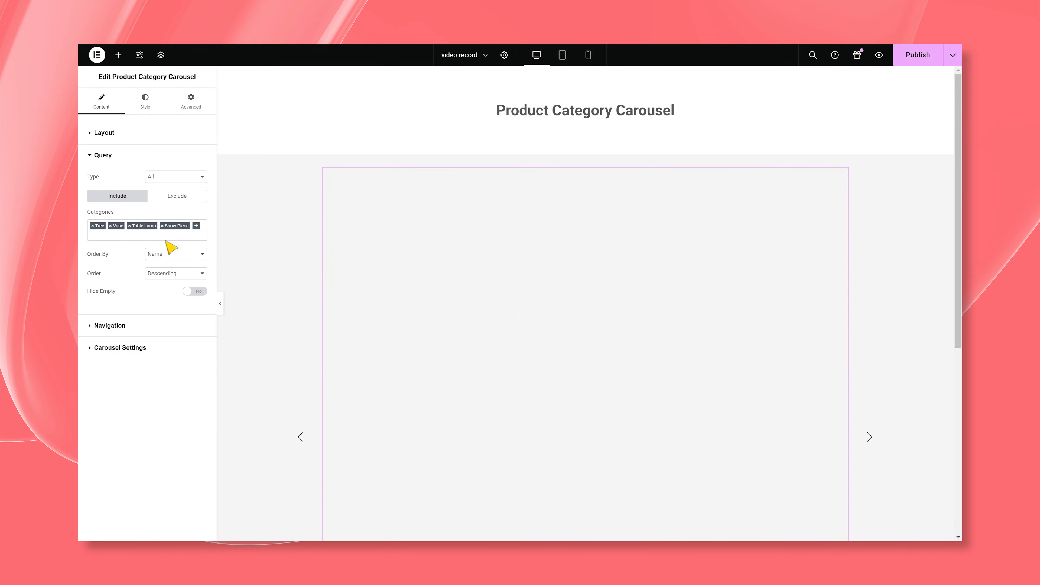
- Try the Style-2, Style-3 and Style-4 layouts on the category carousel
{"action": "left_click", "coordinate": [144, 135]}
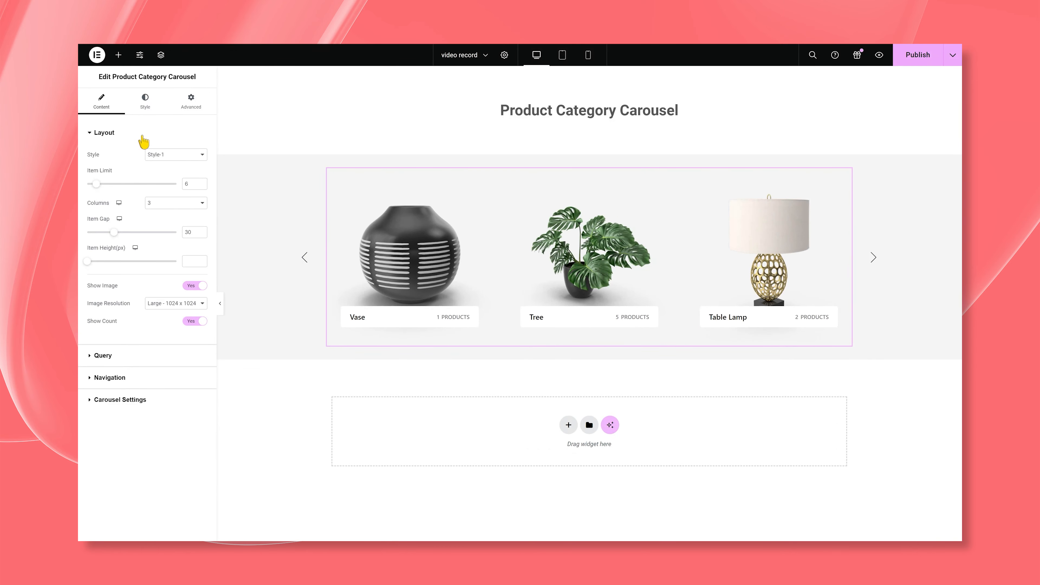
{"action": "left_click", "coordinate": [182, 159]}
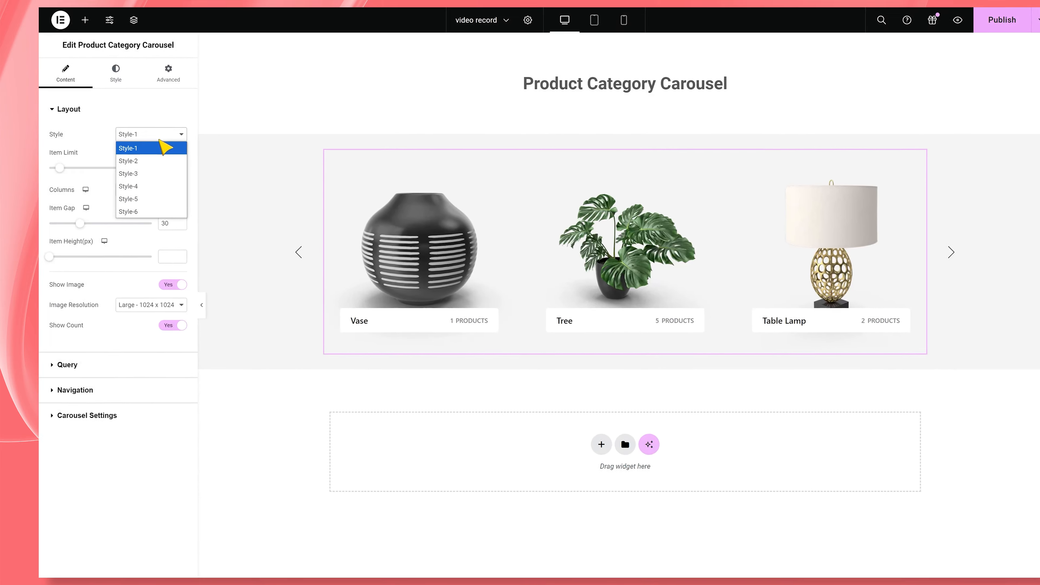
{"action": "left_click", "coordinate": [123, 143]}
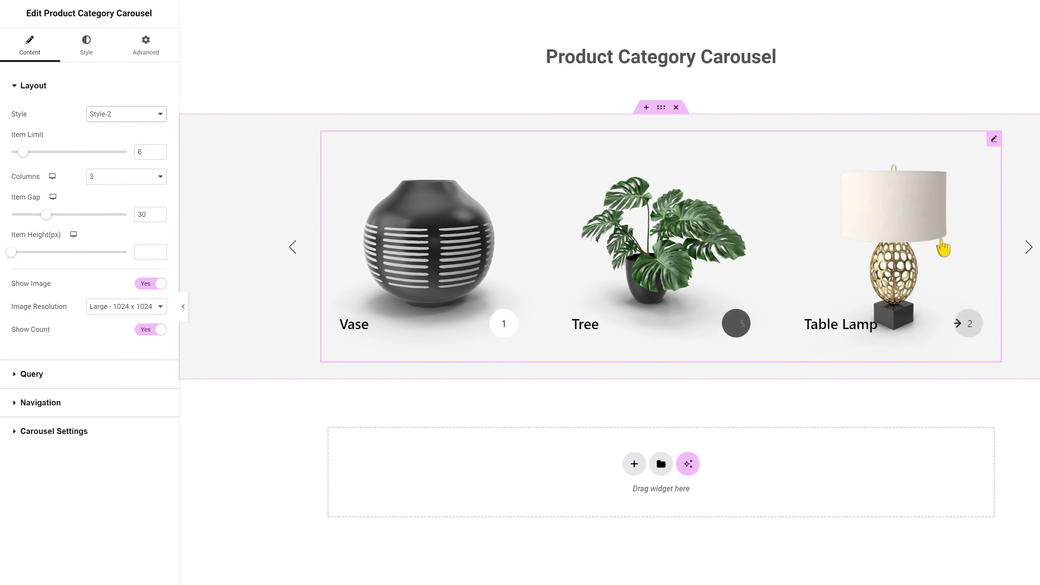
{"action": "left_click", "coordinate": [117, 115]}
{"action": "left_click", "coordinate": [135, 156]}
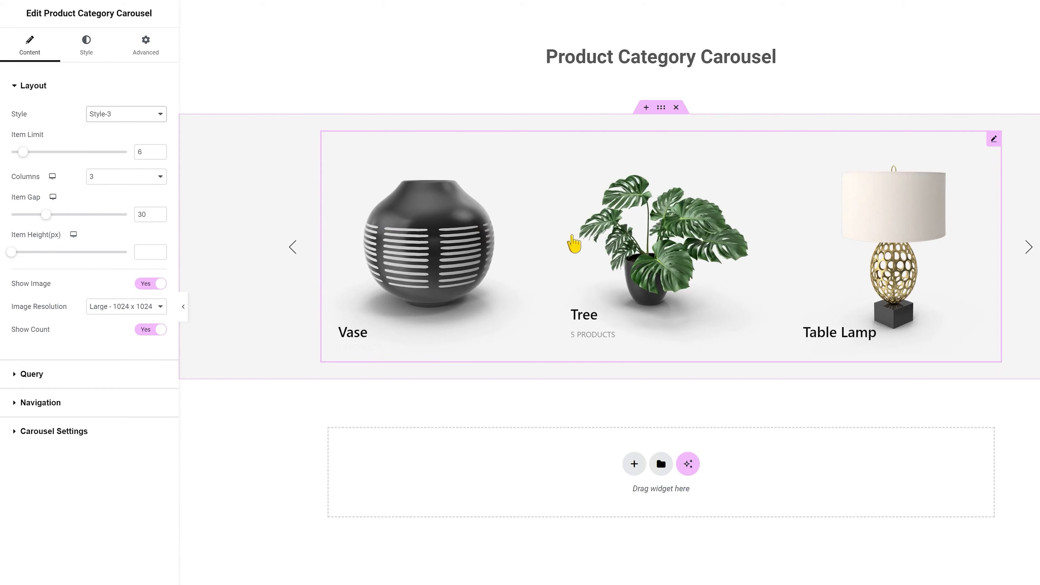
{"action": "left_click", "coordinate": [111, 115]}
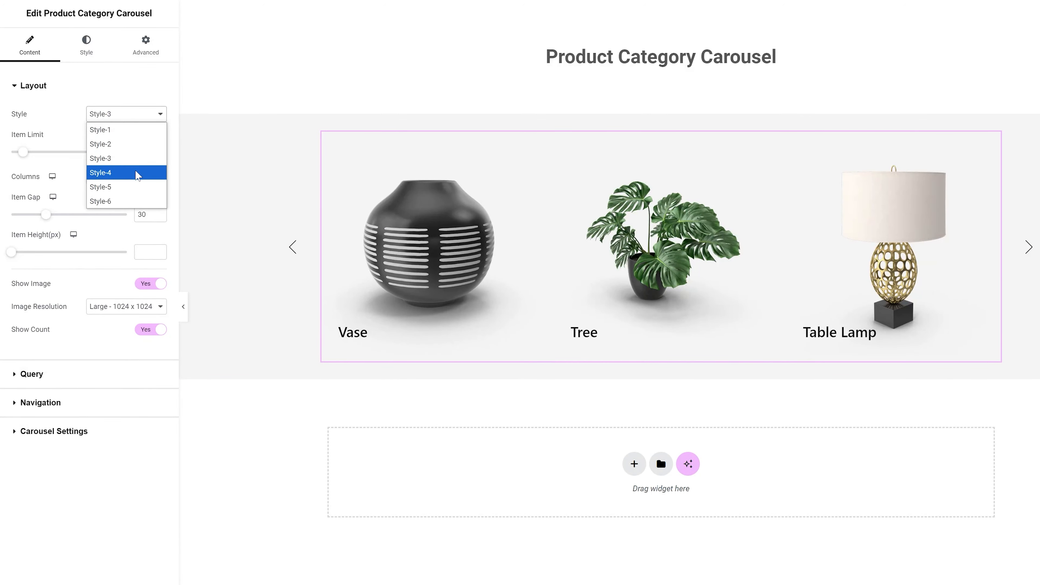
{"action": "left_click", "coordinate": [135, 170]}
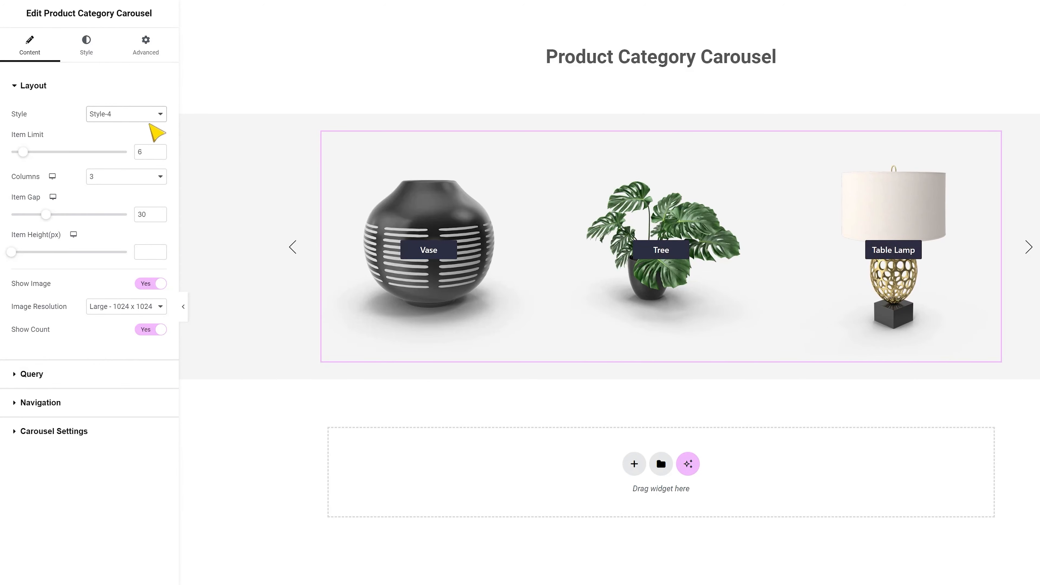
- Try the Style-5 and Style-6 layouts on the category carousel
{"action": "left_click", "coordinate": [150, 118]}
{"action": "left_click", "coordinate": [147, 186]}
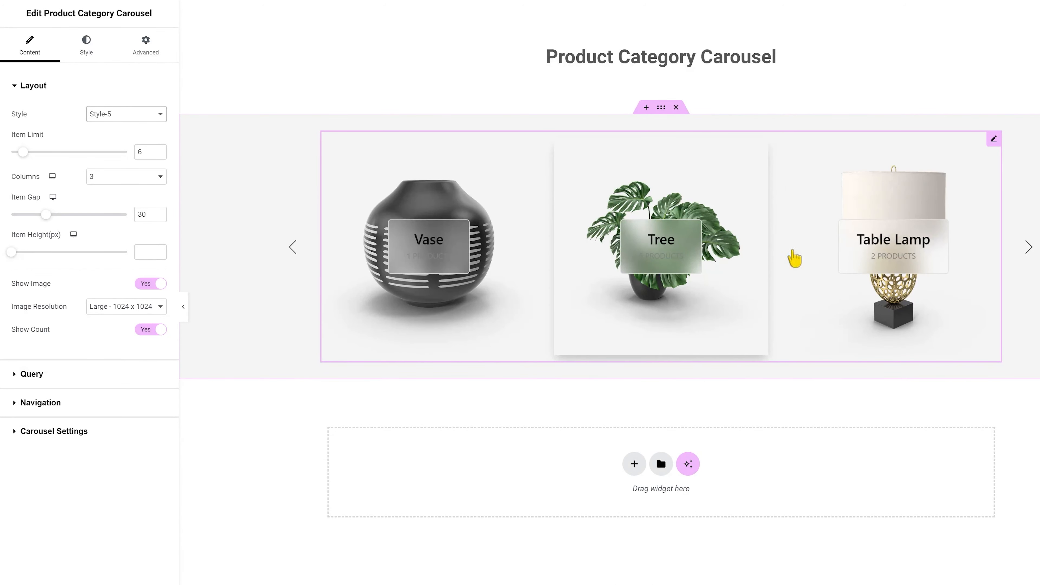
{"action": "left_click", "coordinate": [123, 117]}
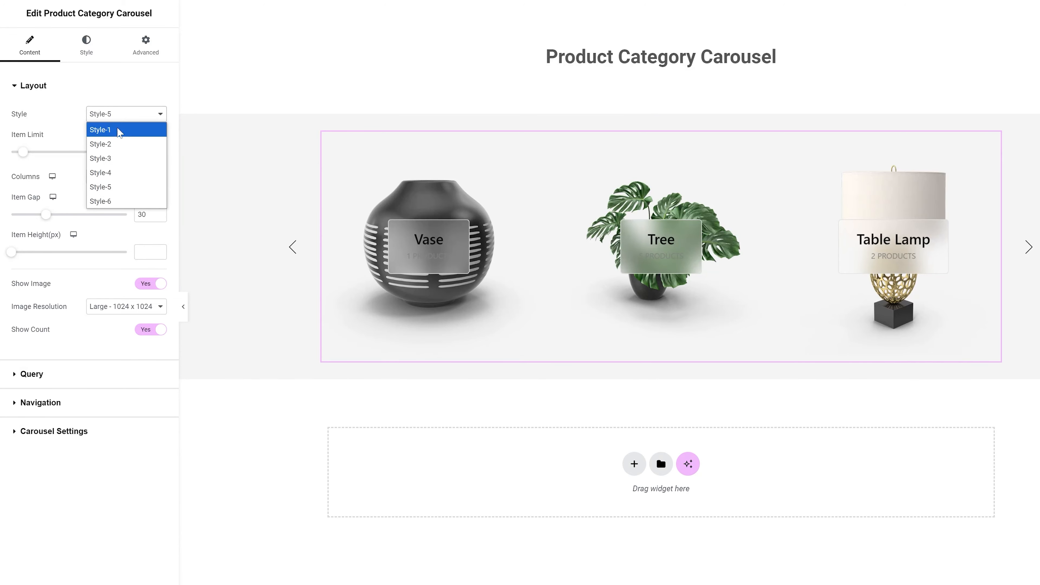
{"action": "left_click", "coordinate": [147, 200]}
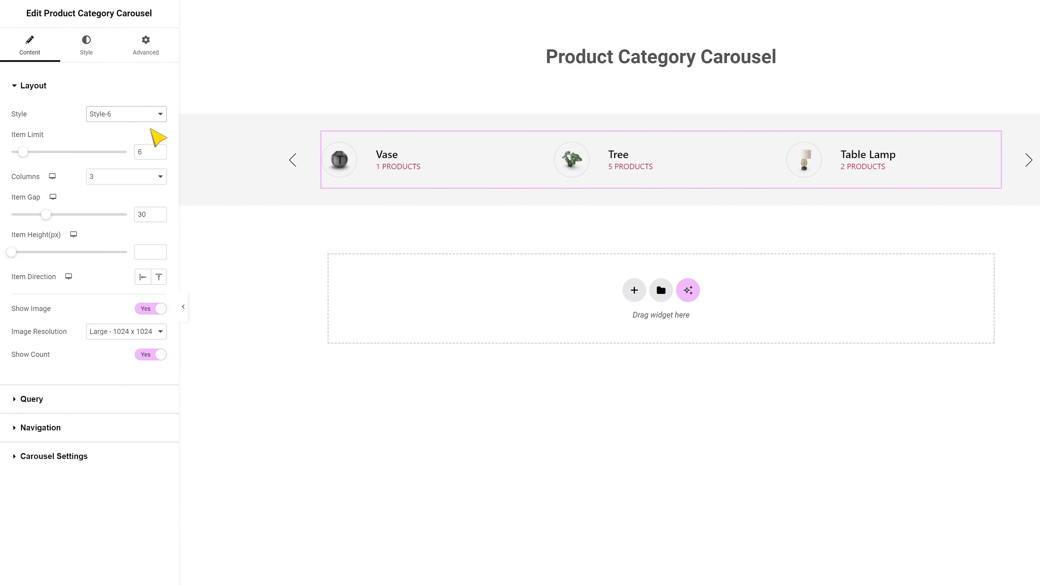
- Return the carousel layout to Style-1 and keep the column count at 3
{"action": "left_click", "coordinate": [125, 116]}
{"action": "left_click", "coordinate": [122, 132]}
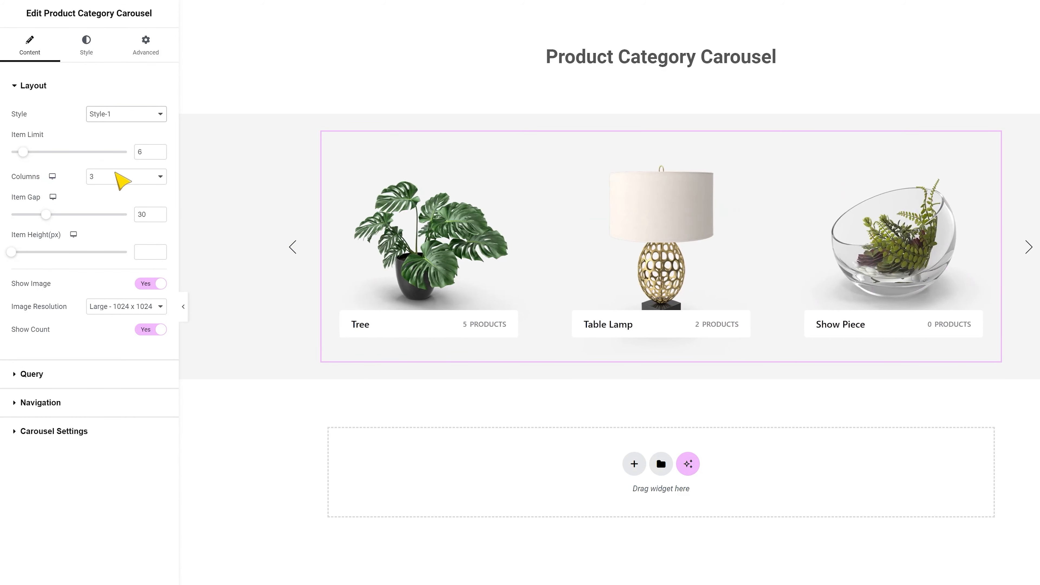
{"action": "left_click", "coordinate": [117, 176]}
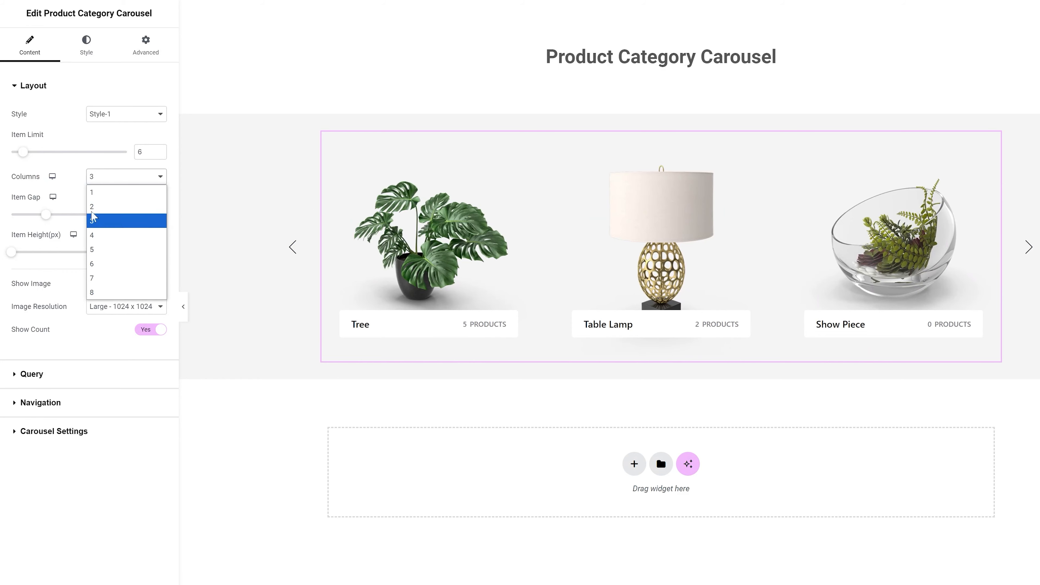
{"action": "left_click", "coordinate": [93, 219]}
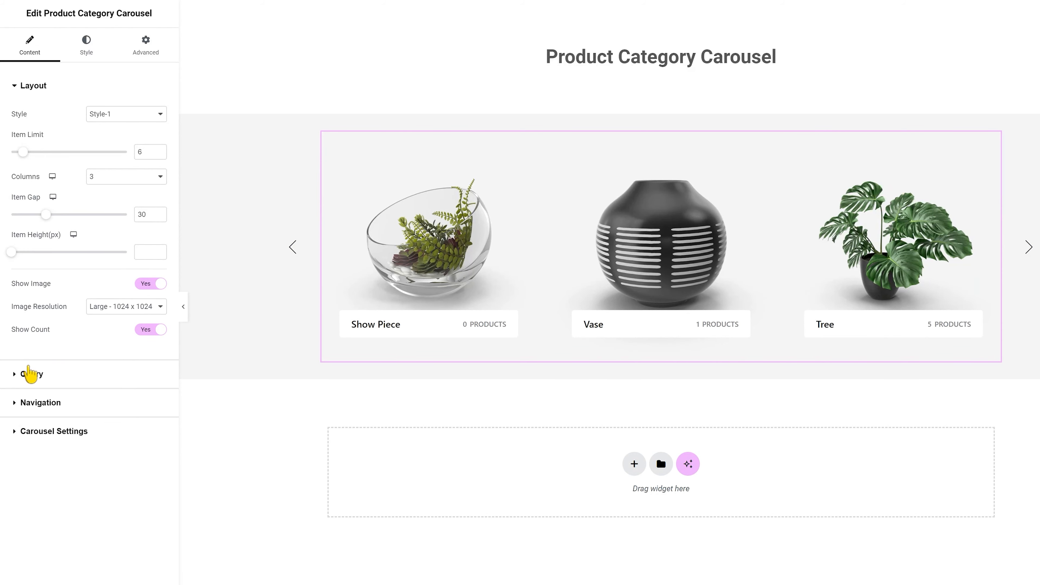
- Switch the category query to Exclude and back to Include
{"action": "left_click", "coordinate": [30, 374]}
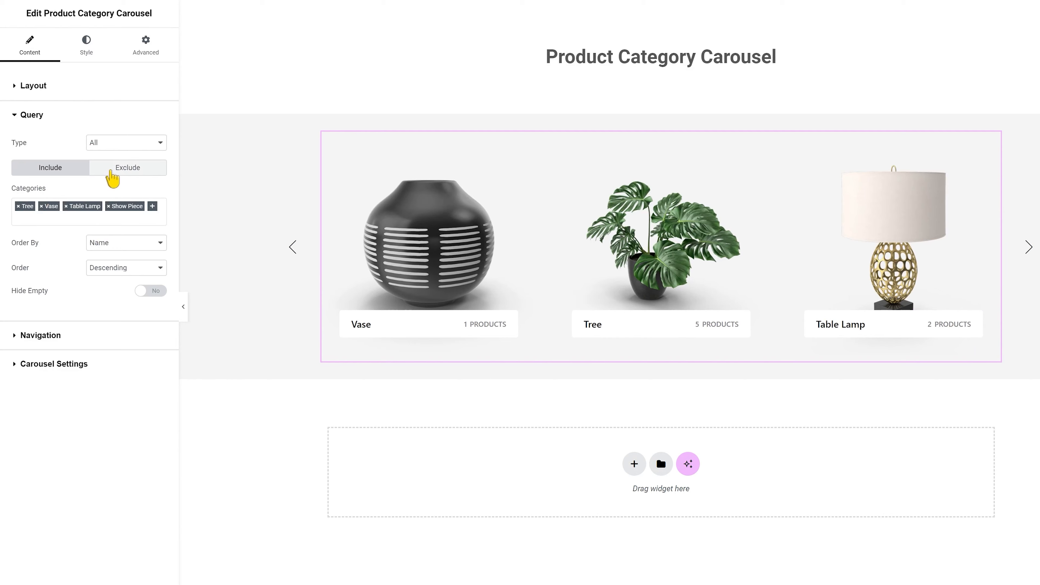
{"action": "left_click", "coordinate": [111, 174]}
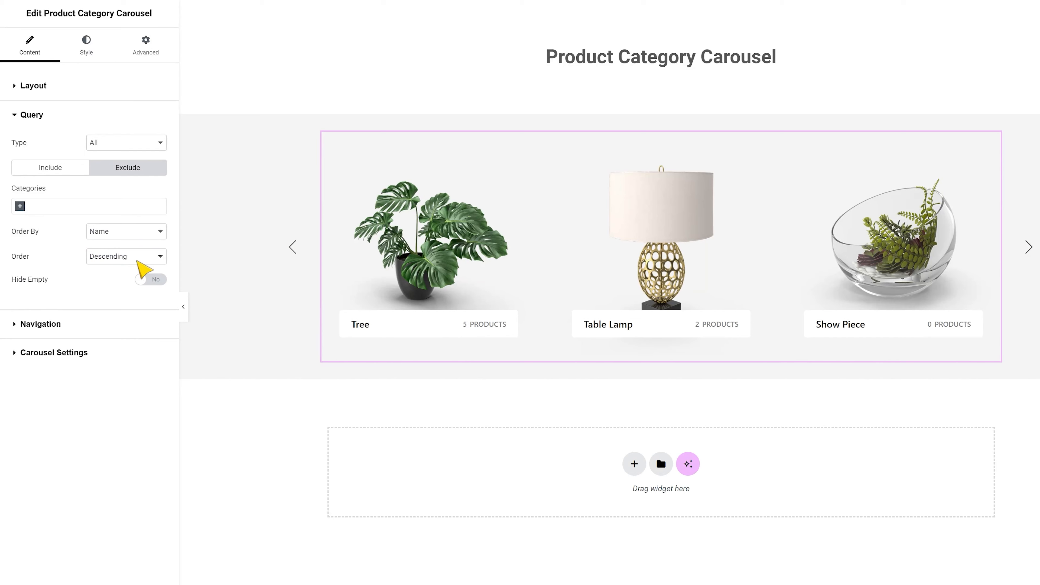
{"action": "left_click", "coordinate": [47, 167]}
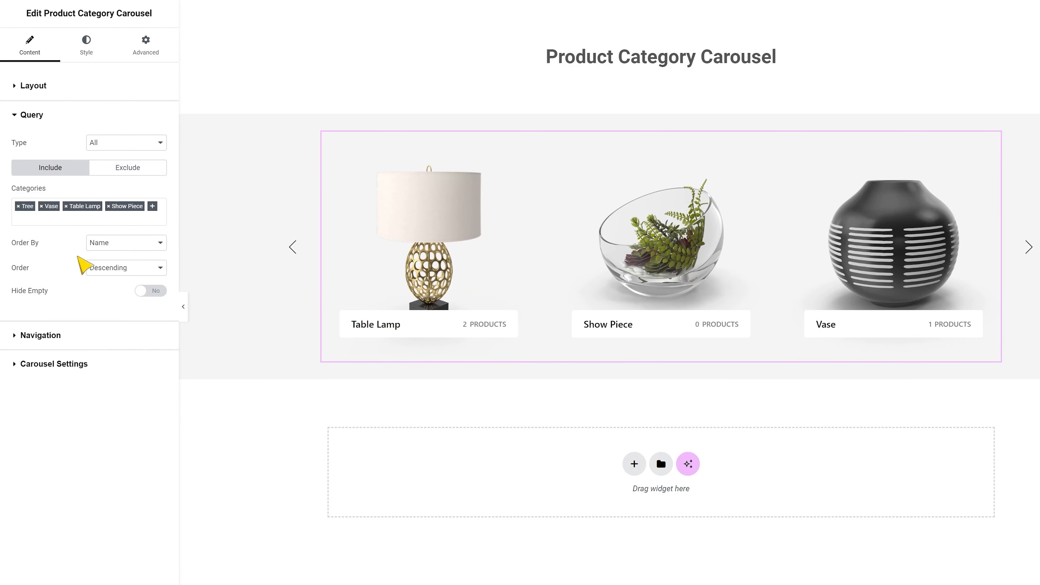
- Try ordering the carousel categories by Count, and return the ordering to Name
{"action": "left_click", "coordinate": [105, 251]}
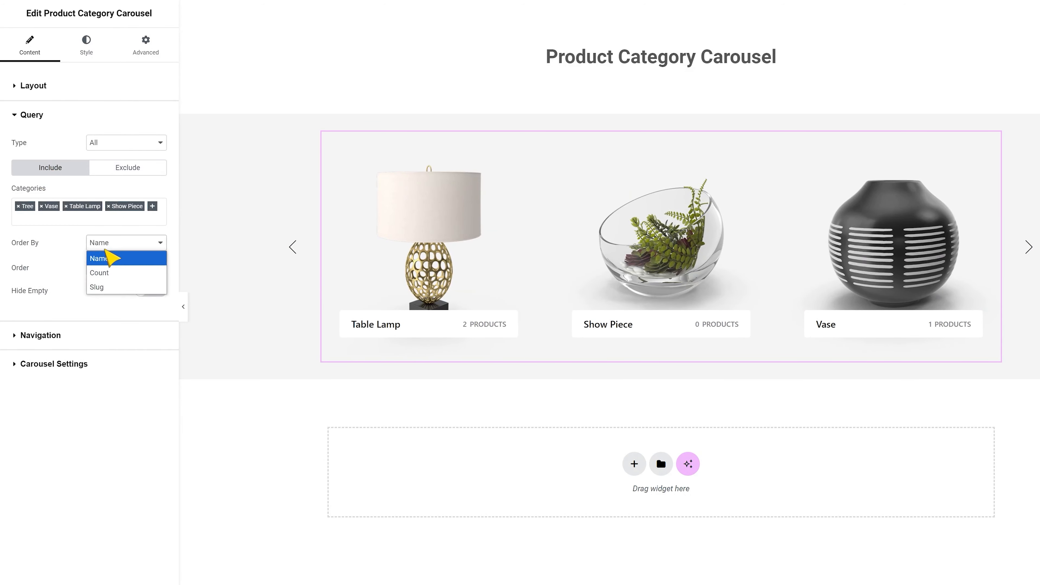
{"action": "left_click", "coordinate": [104, 270]}
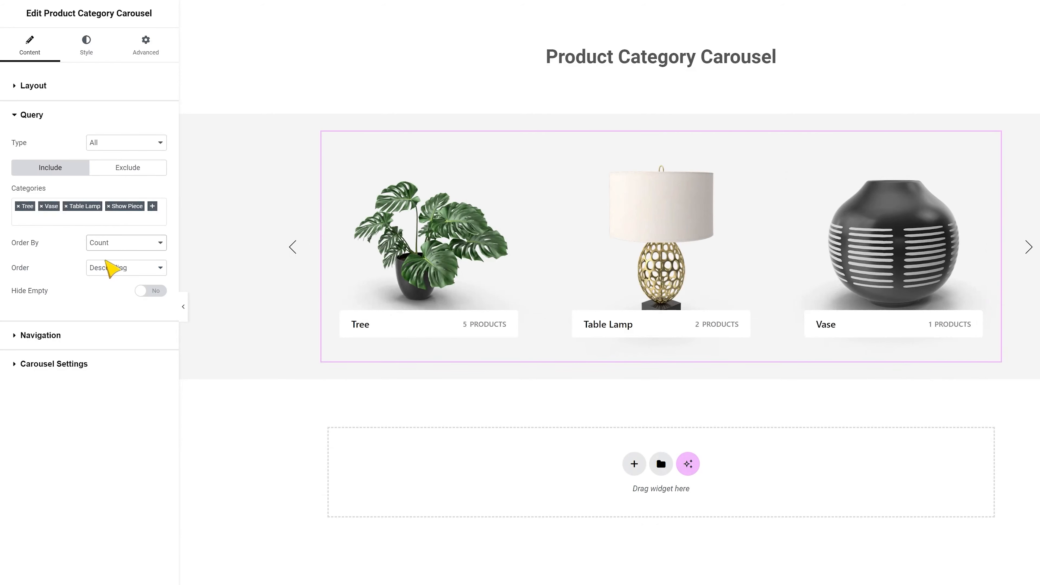
{"action": "left_click", "coordinate": [113, 245]}
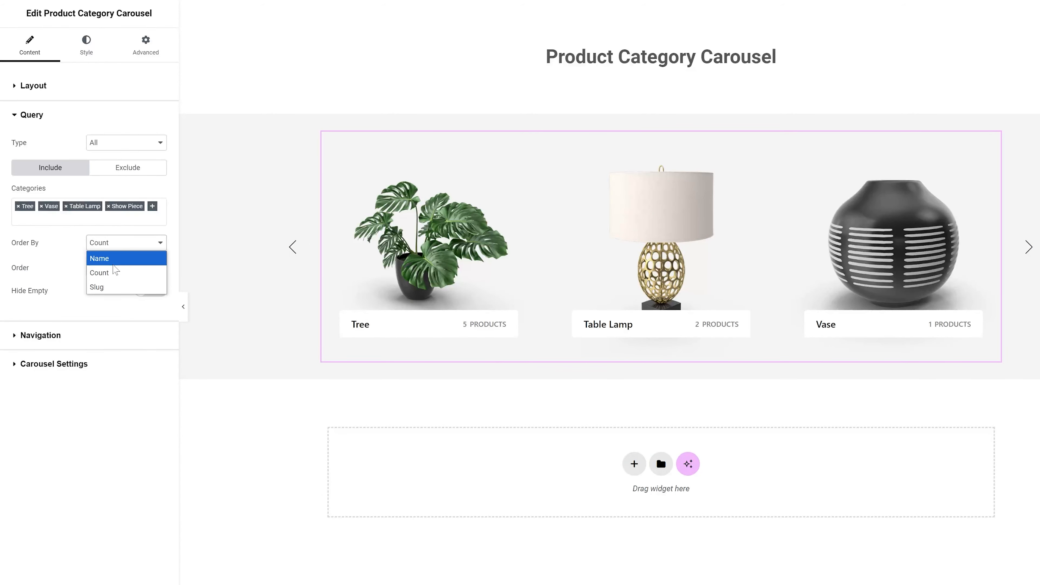
{"action": "left_click", "coordinate": [107, 258]}
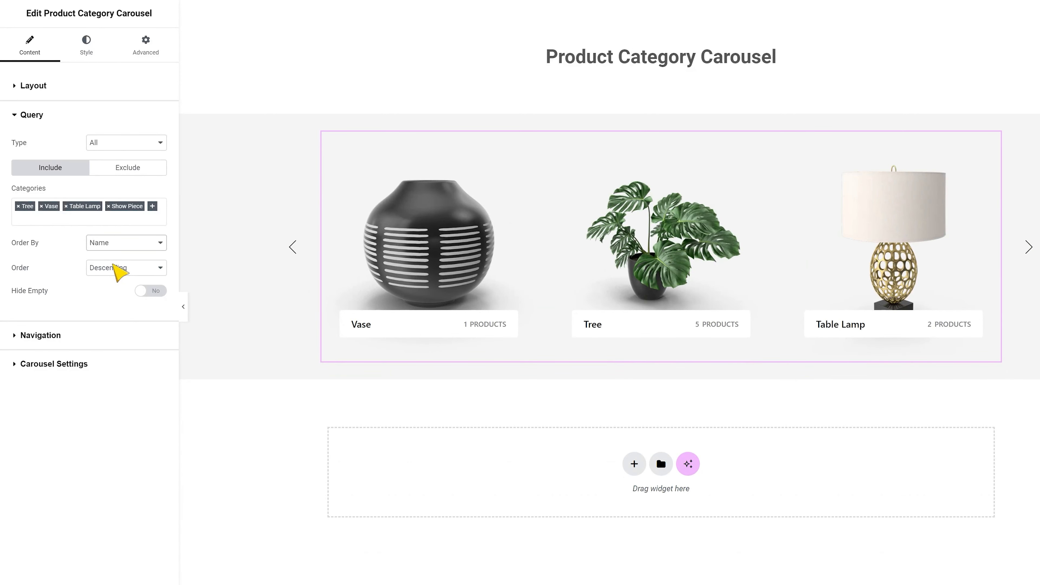
- Try Ascending order and restore Descending, and switch Hide Empty on and off again
{"action": "left_click", "coordinate": [113, 271]}
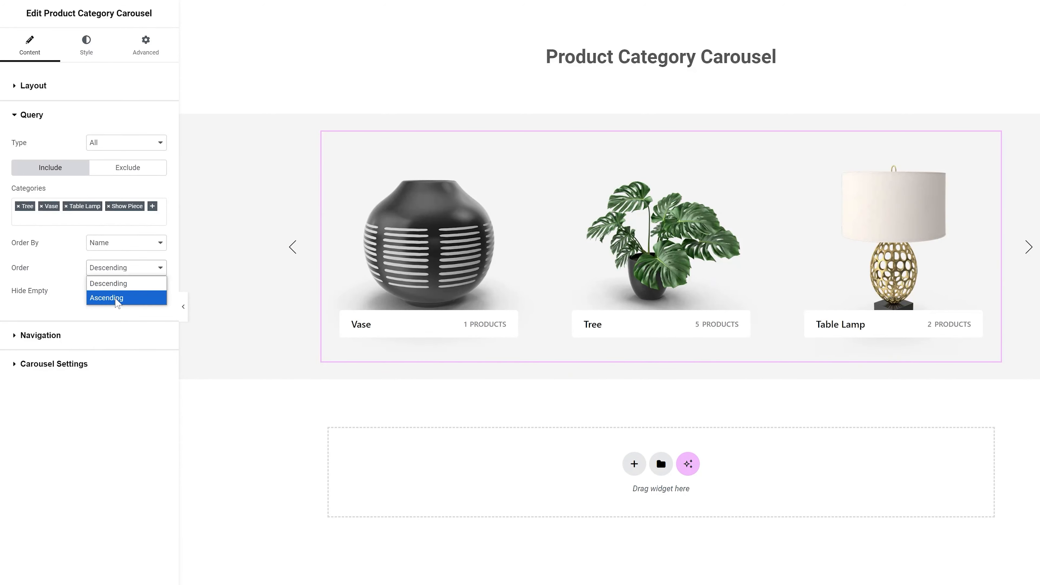
{"action": "left_click", "coordinate": [116, 296]}
{"action": "left_click", "coordinate": [123, 269]}
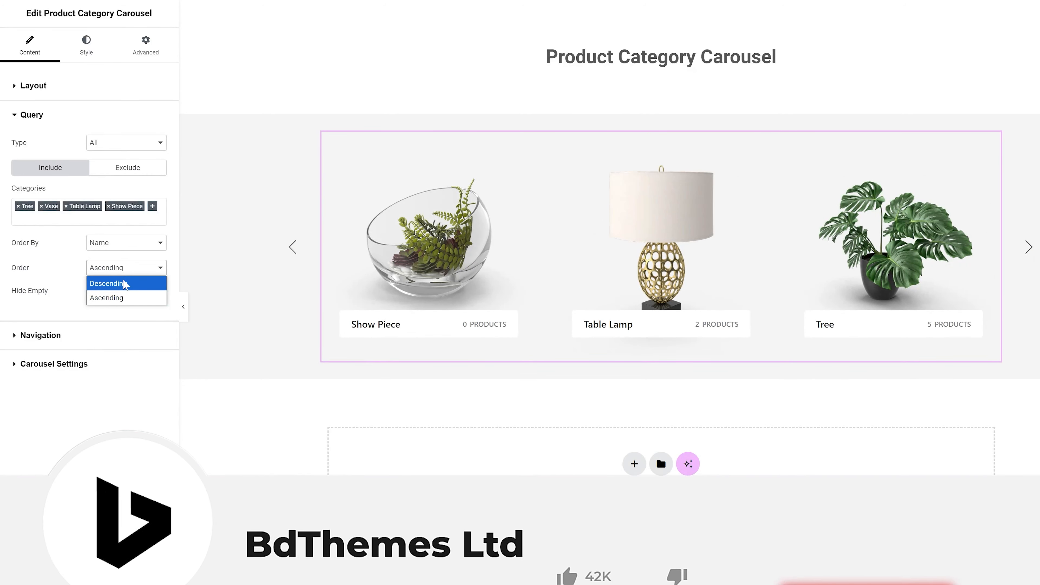
{"action": "left_click", "coordinate": [123, 283]}
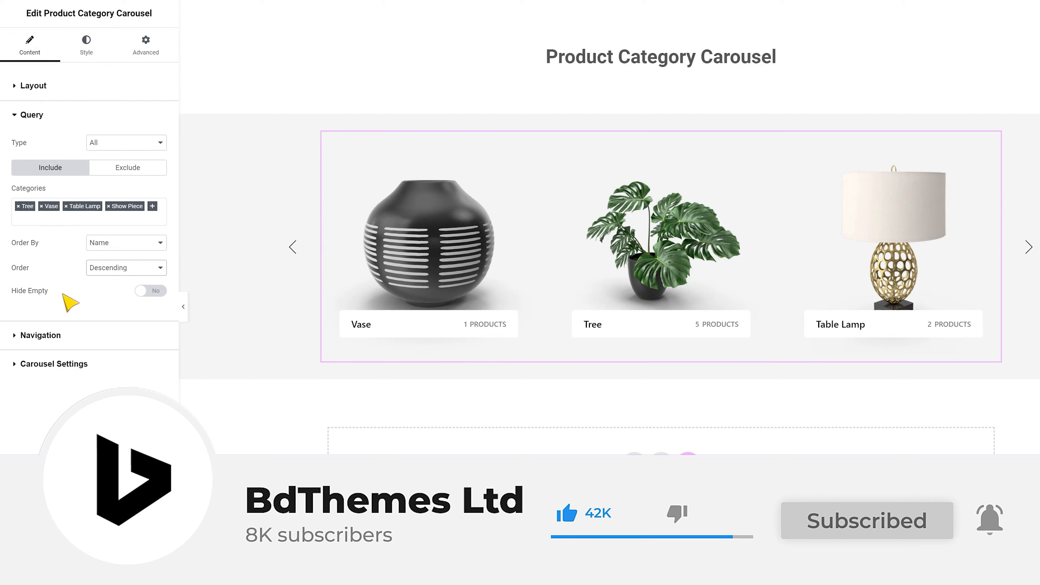
{"action": "left_click", "coordinate": [148, 291]}
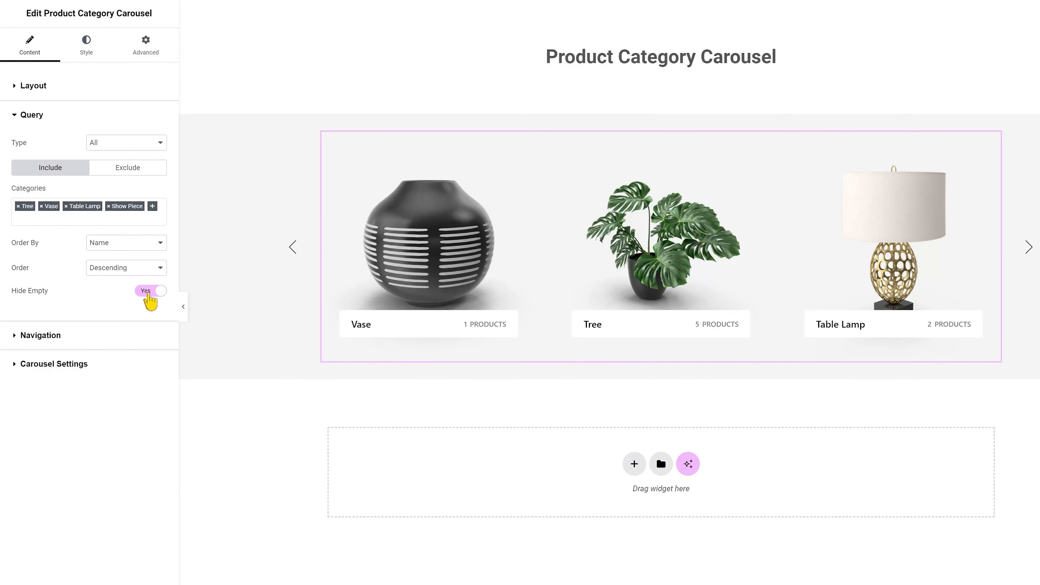
{"action": "left_click", "coordinate": [149, 292]}
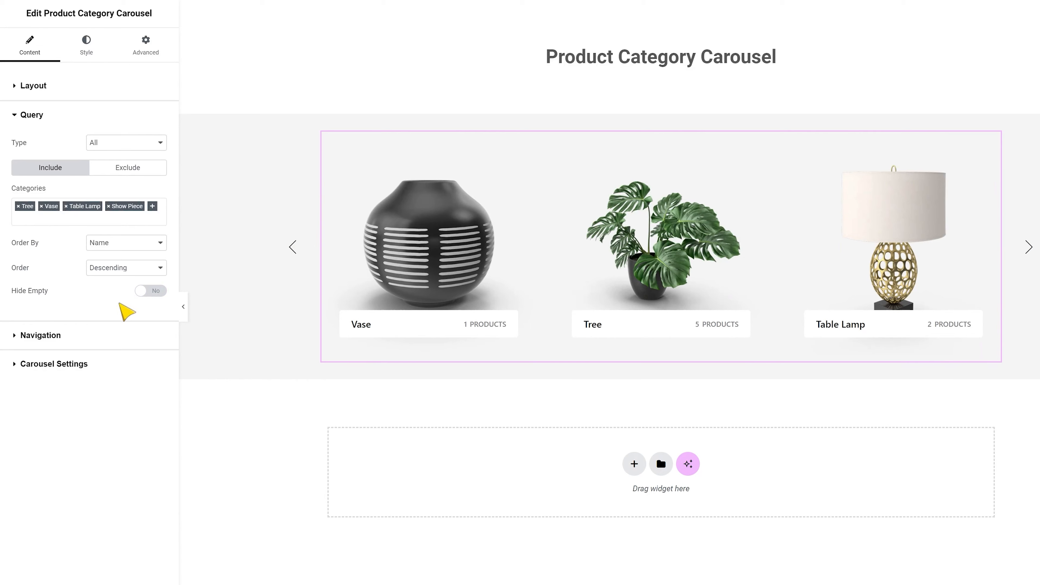
- Set the navigation arrows icon to Style 6, keeping the Arrows navigation type and Center arrows position
{"action": "left_click", "coordinate": [96, 334]}
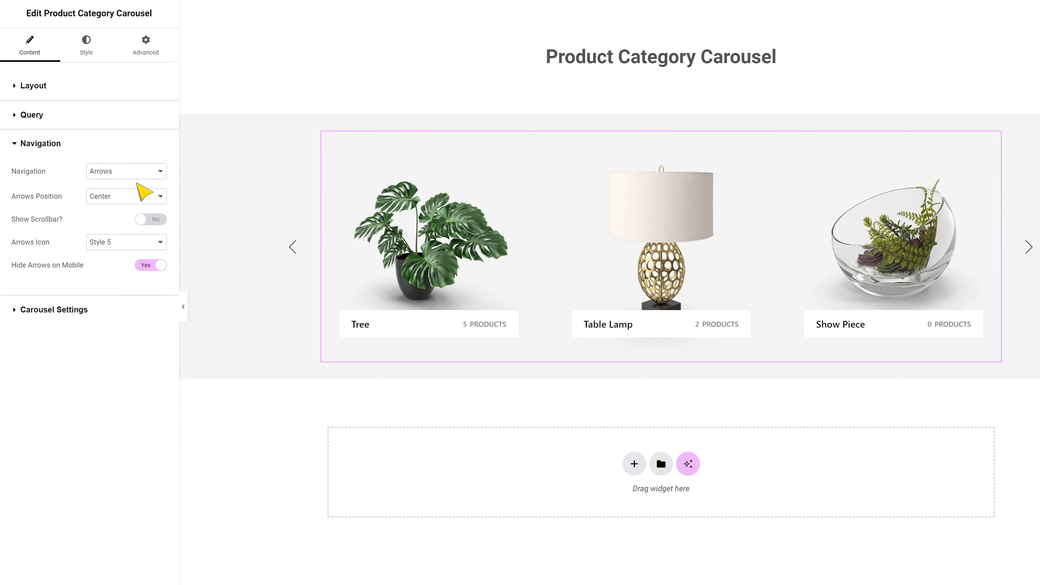
{"action": "left_click", "coordinate": [139, 176]}
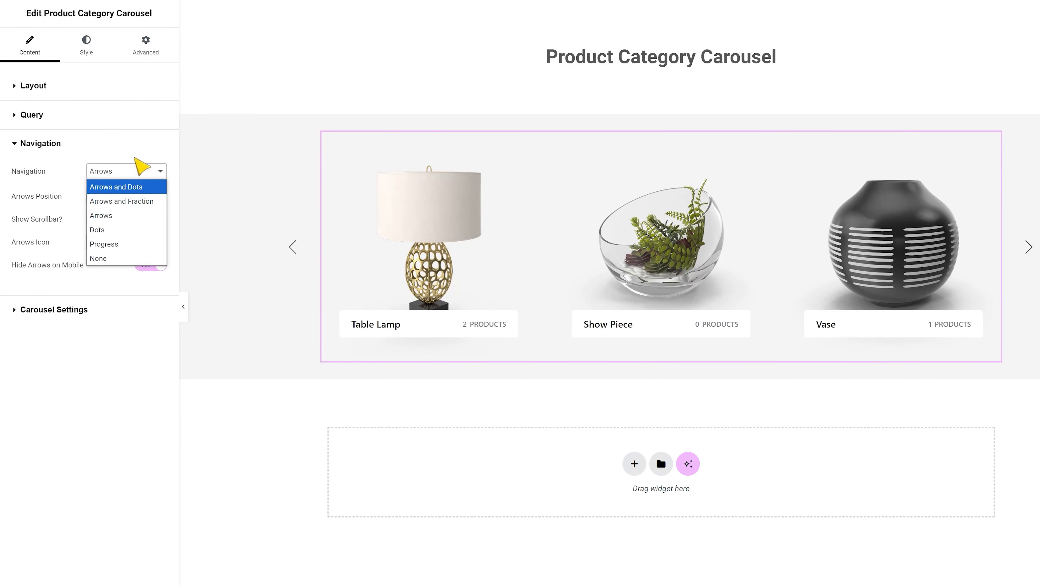
{"action": "left_click", "coordinate": [139, 169]}
{"action": "left_click", "coordinate": [124, 198]}
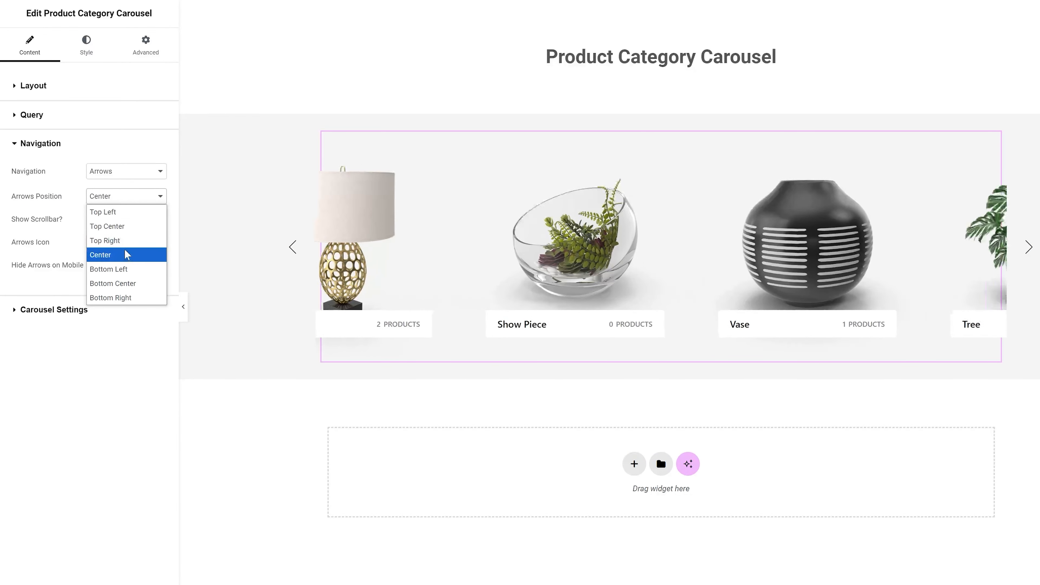
{"action": "left_click", "coordinate": [79, 196]}
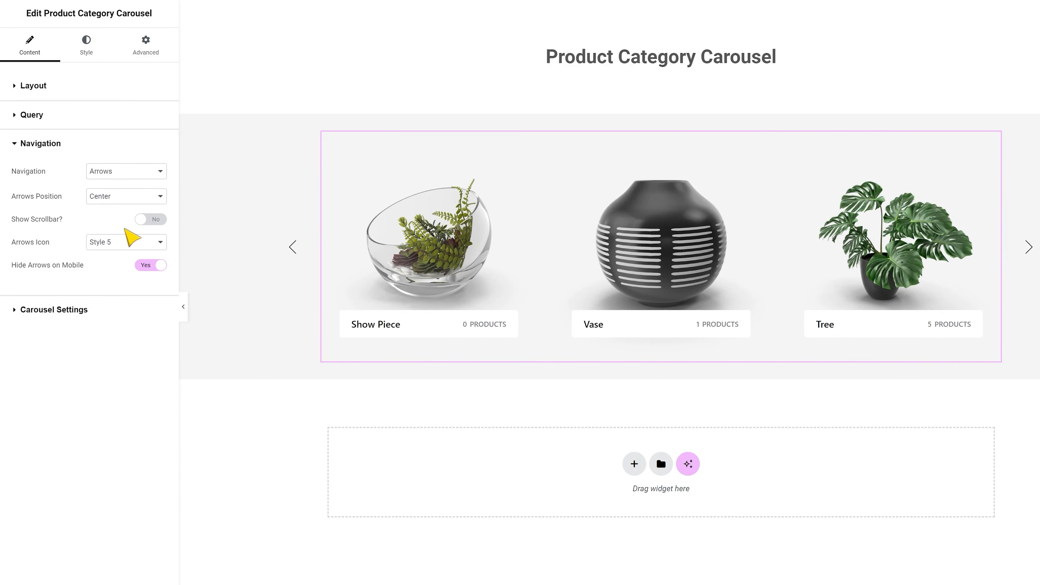
{"action": "left_click", "coordinate": [131, 243]}
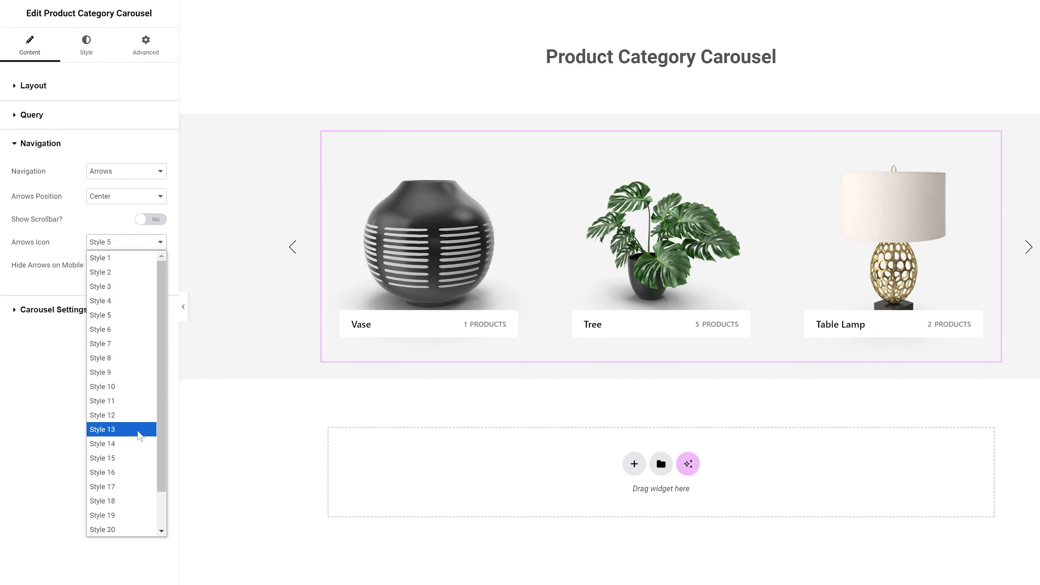
{"action": "left_click", "coordinate": [131, 329]}
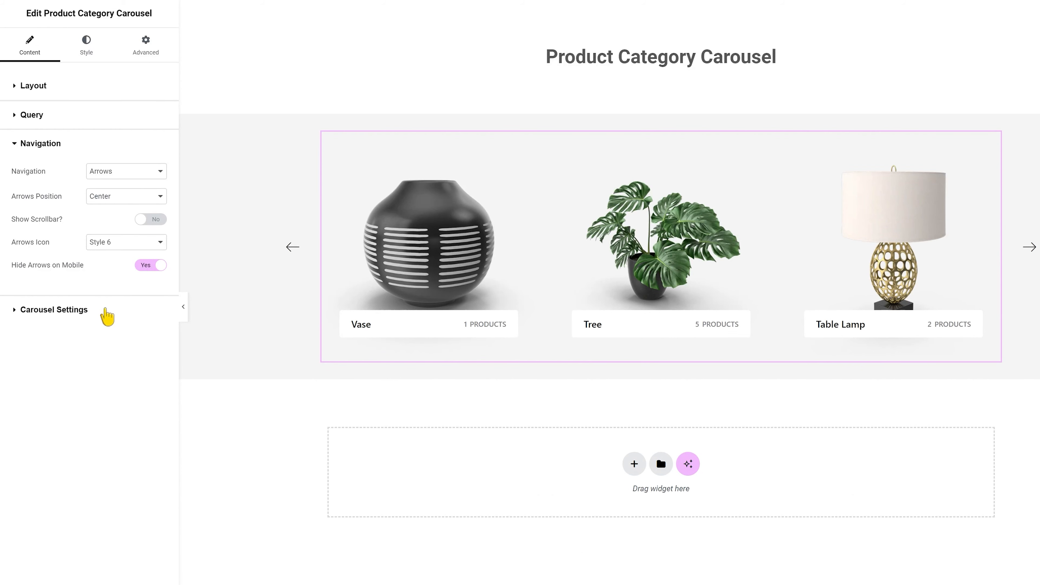
- Try the Coverflow layout in the carousel settings and switch it back to Carousel
{"action": "left_click", "coordinate": [107, 317]}
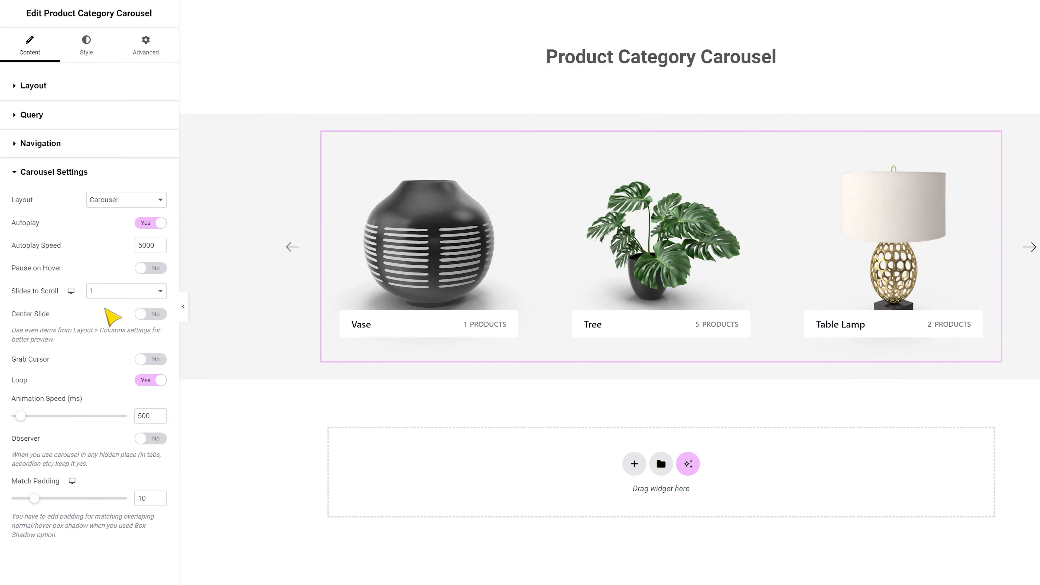
{"action": "left_click", "coordinate": [133, 203]}
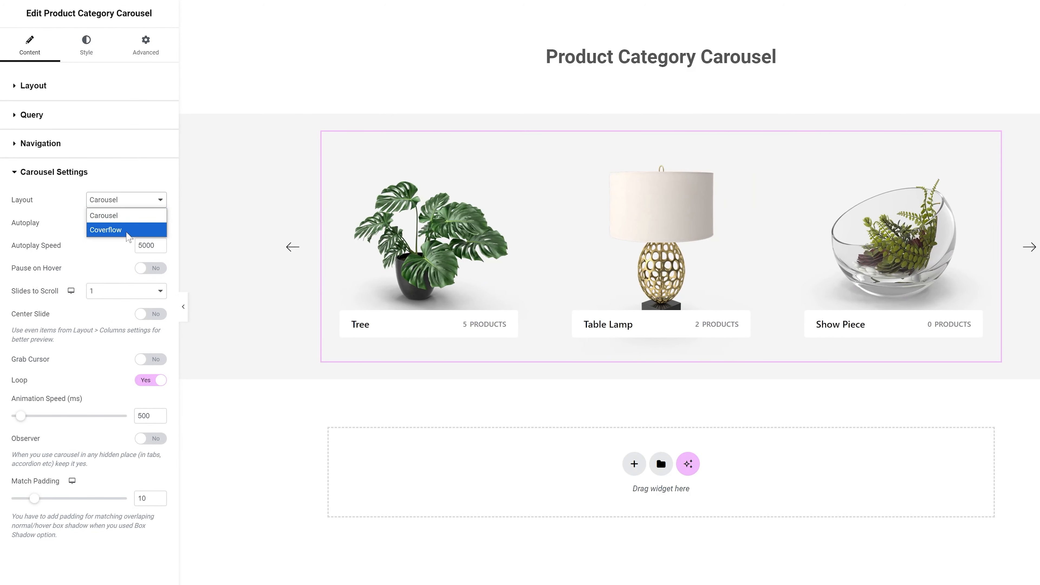
{"action": "left_click", "coordinate": [130, 229]}
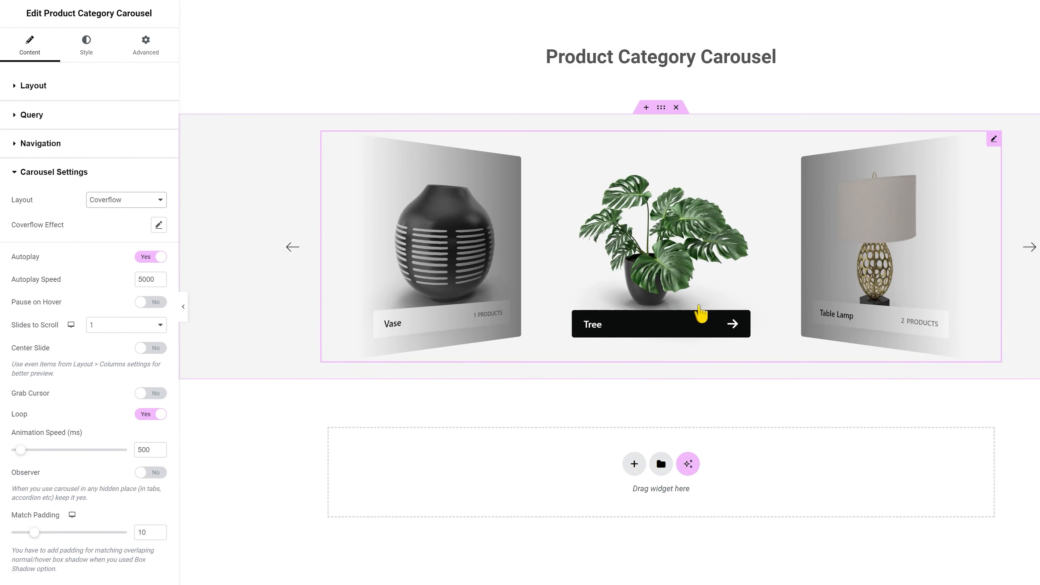
{"action": "left_click", "coordinate": [141, 200]}
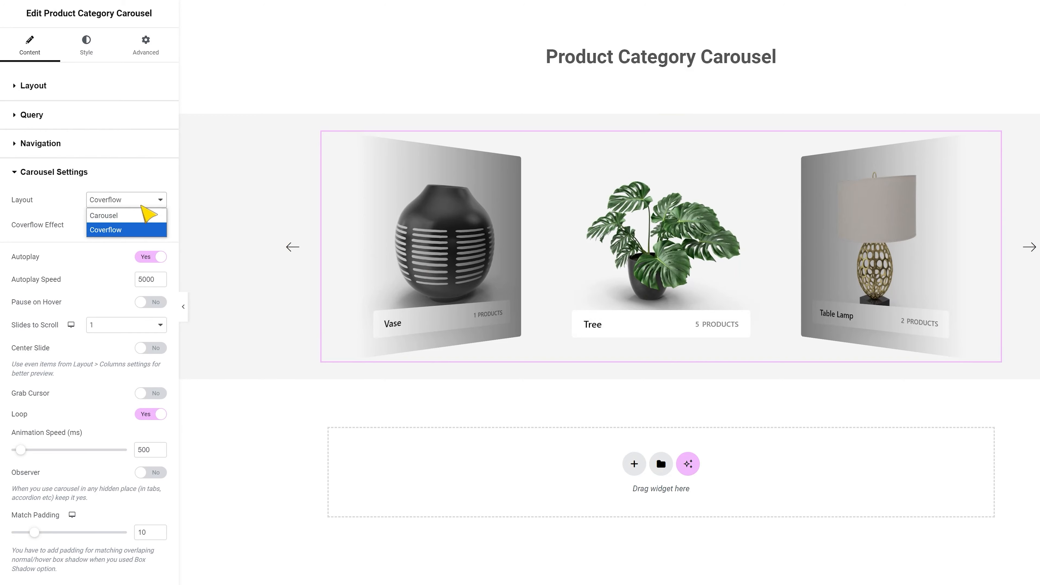
{"action": "left_click", "coordinate": [128, 216]}
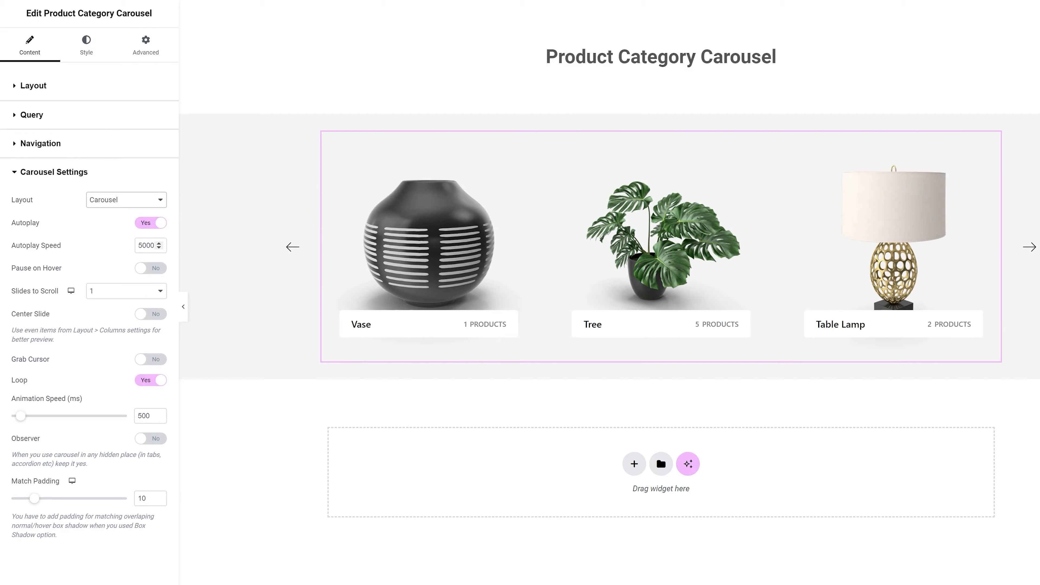
- Set the autoplay speed to 4000 and turn on Pause on Hover and Grab Cursor
{"action": "double_click", "coordinate": [146, 246]}
{"action": "type", "text": "4000"}
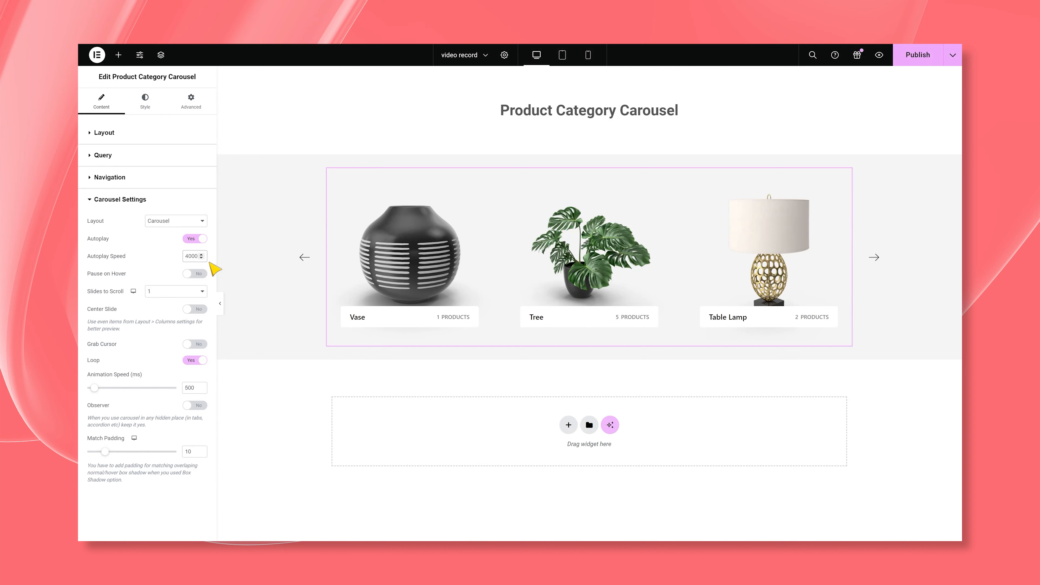
{"action": "left_click", "coordinate": [191, 275]}
{"action": "left_click", "coordinate": [197, 344]}
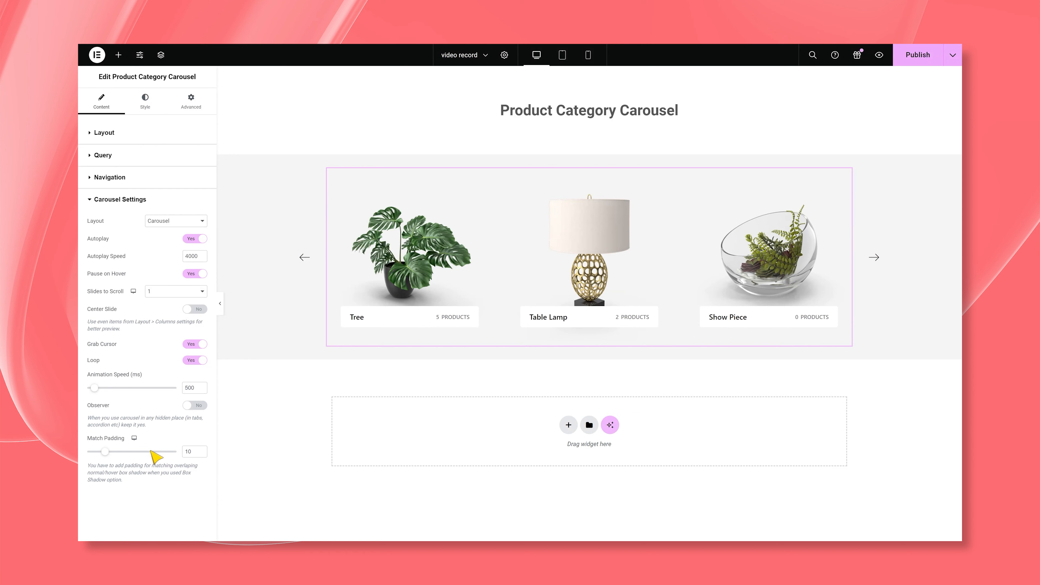
- Give the carousel items a classic white background, #FFFFFF, in their normal state
{"action": "left_click", "coordinate": [155, 115]}
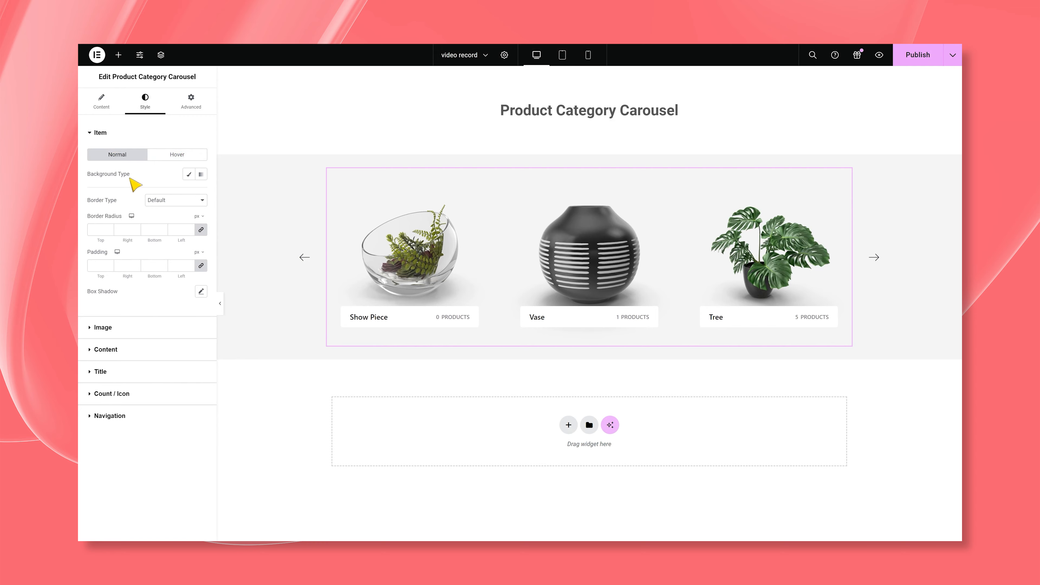
{"action": "left_click", "coordinate": [188, 174]}
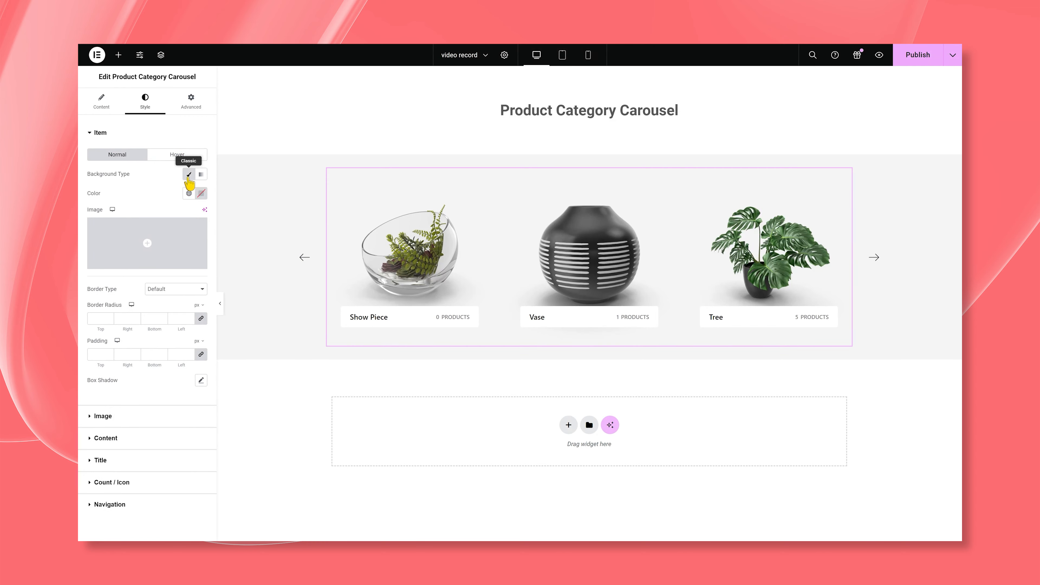
{"action": "left_click", "coordinate": [201, 194]}
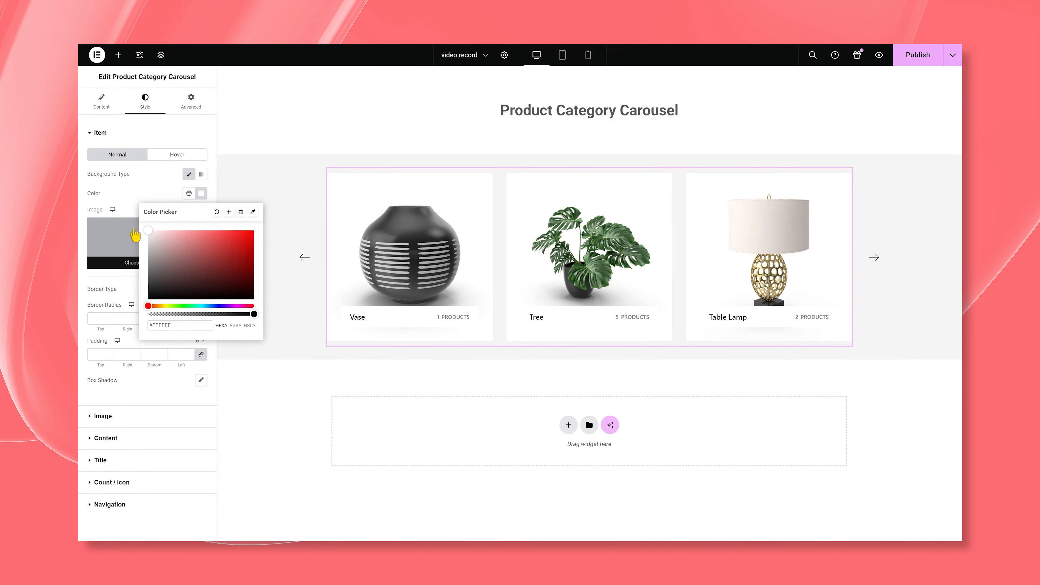
{"action": "left_click", "coordinate": [138, 203]}
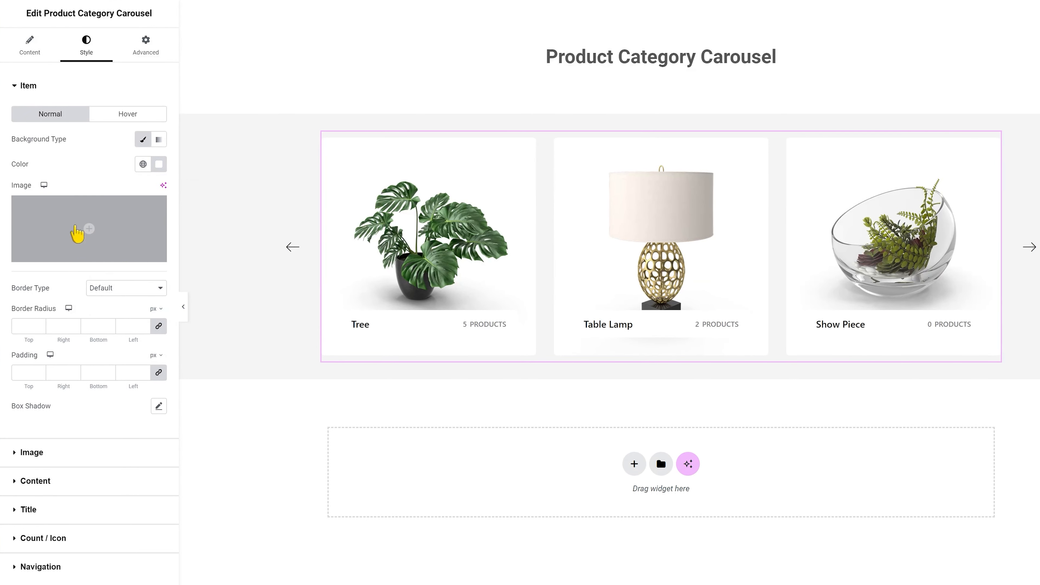
- Try a Solid border on the carousel items and set their border type to None
{"action": "left_click", "coordinate": [162, 292]}
{"action": "left_click", "coordinate": [145, 332]}
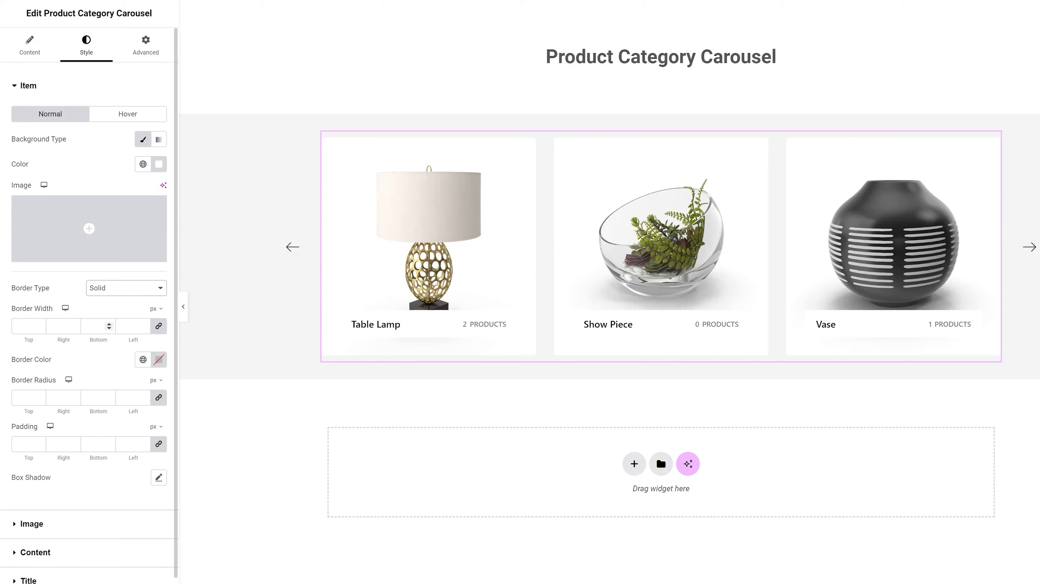
{"action": "left_click", "coordinate": [39, 329]}
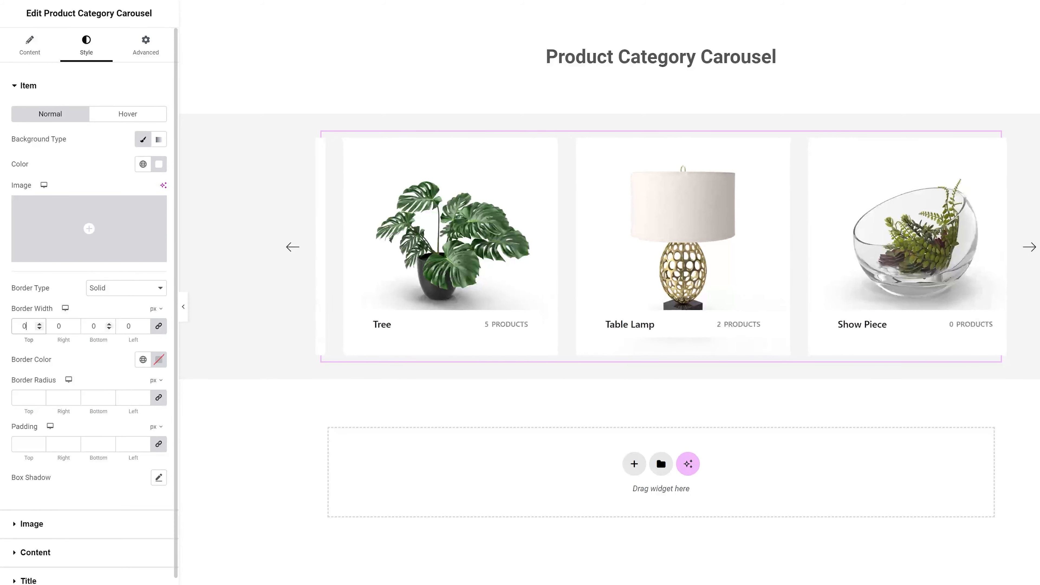
{"action": "left_click", "coordinate": [119, 288]}
{"action": "left_click", "coordinate": [105, 316]}
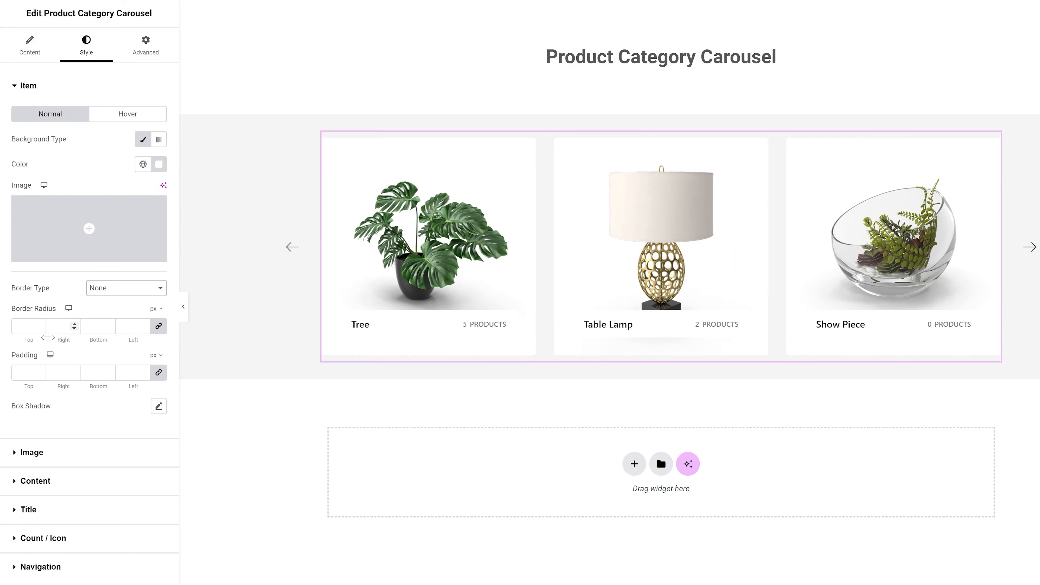
- Set the items' border radius to 15 px on all corners and review the item hover and image style options
{"action": "left_click", "coordinate": [26, 326]}
{"action": "type", "text": "15"}
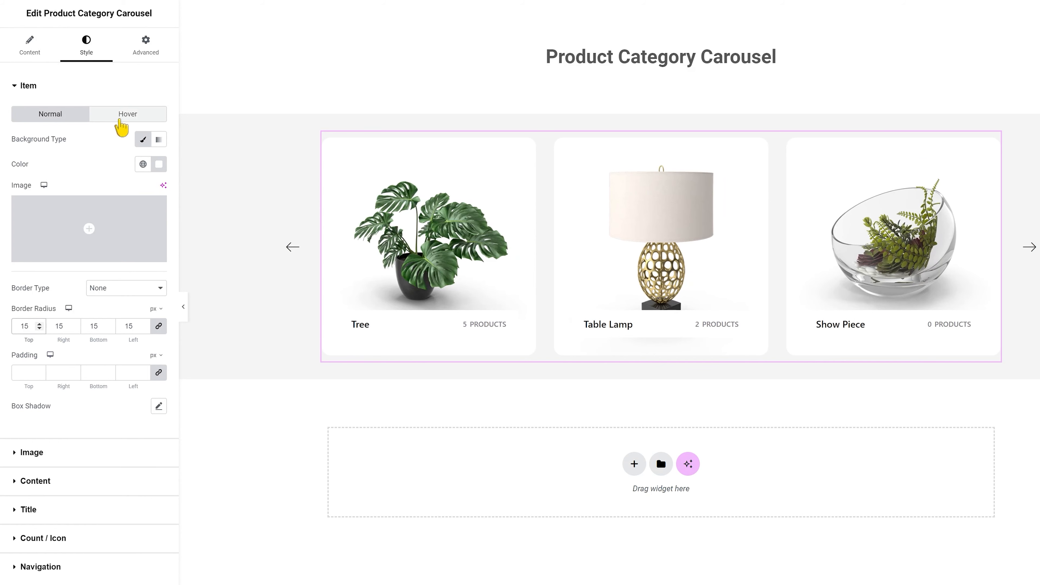
{"action": "left_click", "coordinate": [122, 118]}
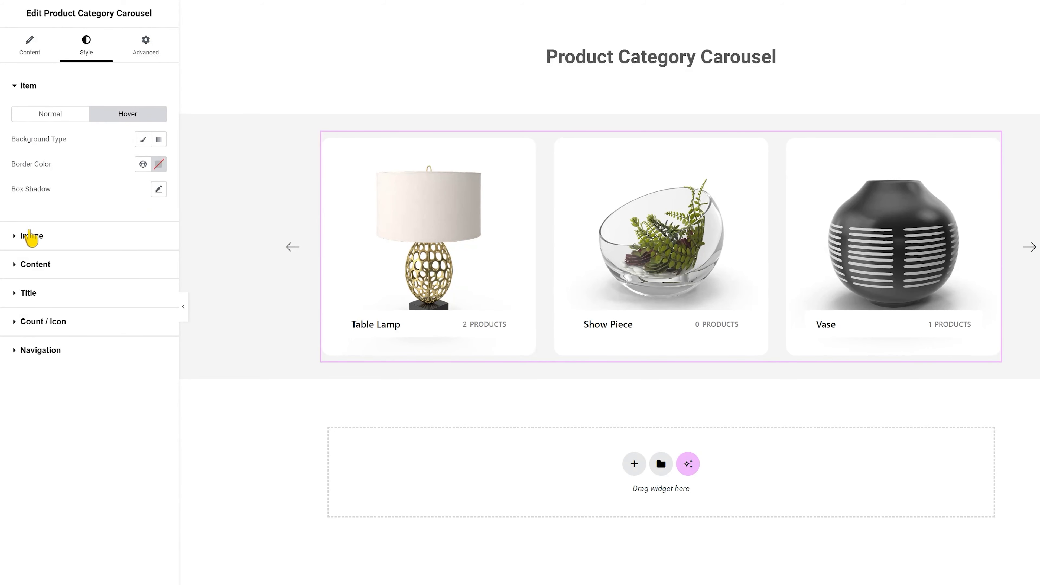
{"action": "left_click", "coordinate": [30, 236]}
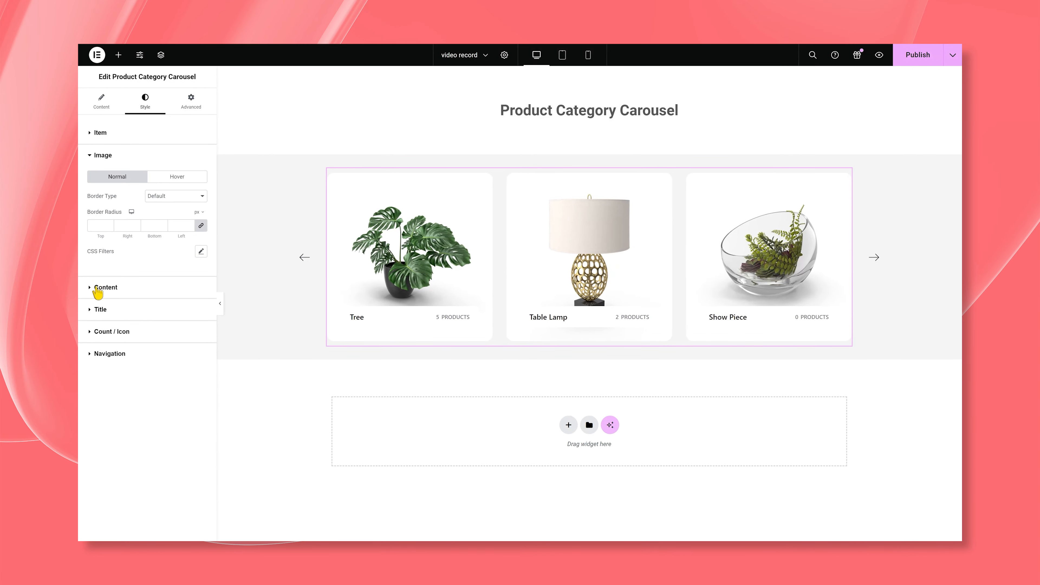
- Set the normal content background color to #558063 and the content padding to 15 px on all sides
{"action": "left_click", "coordinate": [108, 286]}
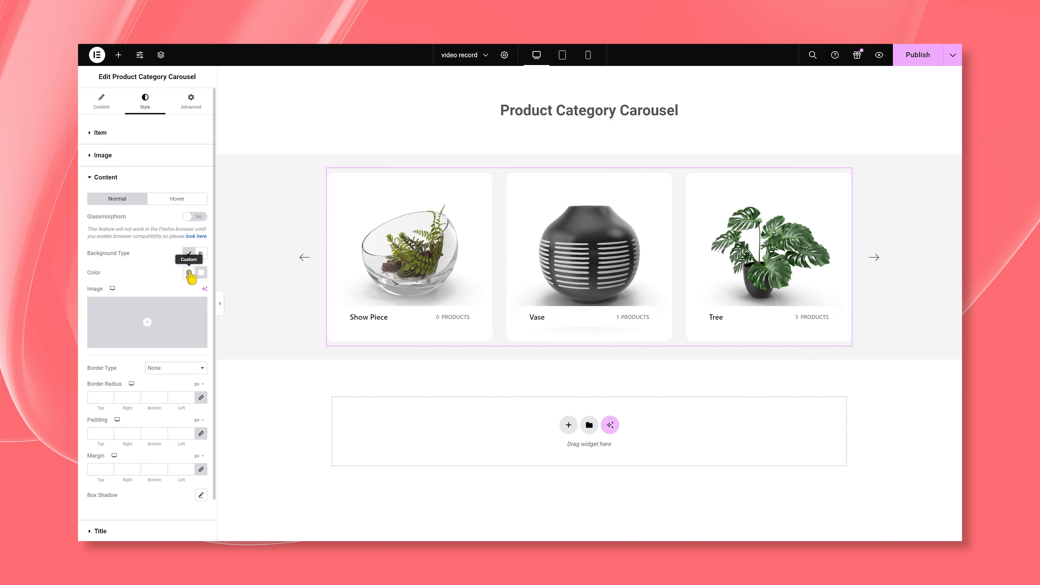
{"action": "left_click", "coordinate": [201, 272]}
{"action": "key", "text": "ctrl+v"}
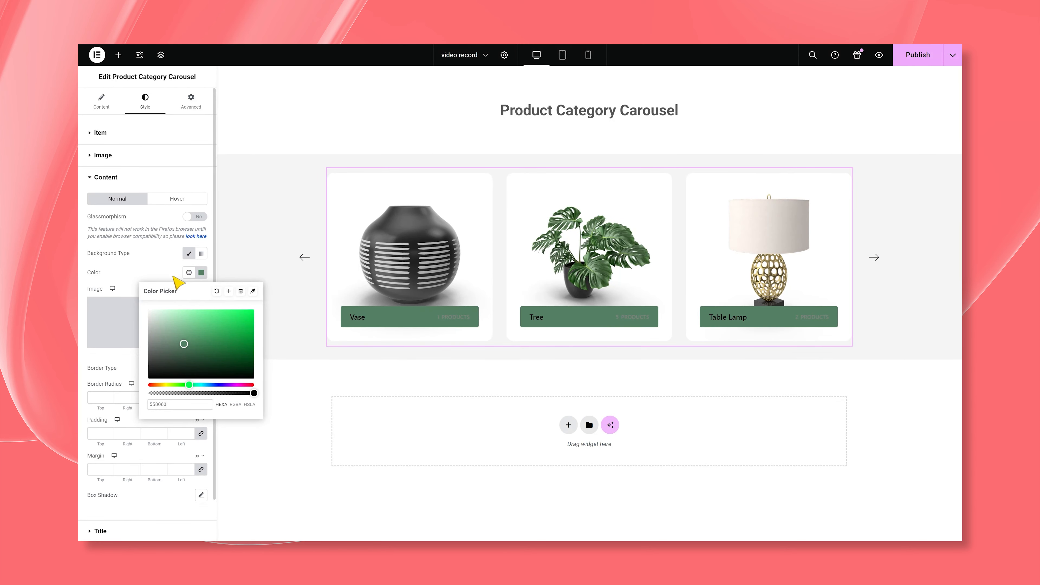
{"action": "left_click", "coordinate": [174, 278]}
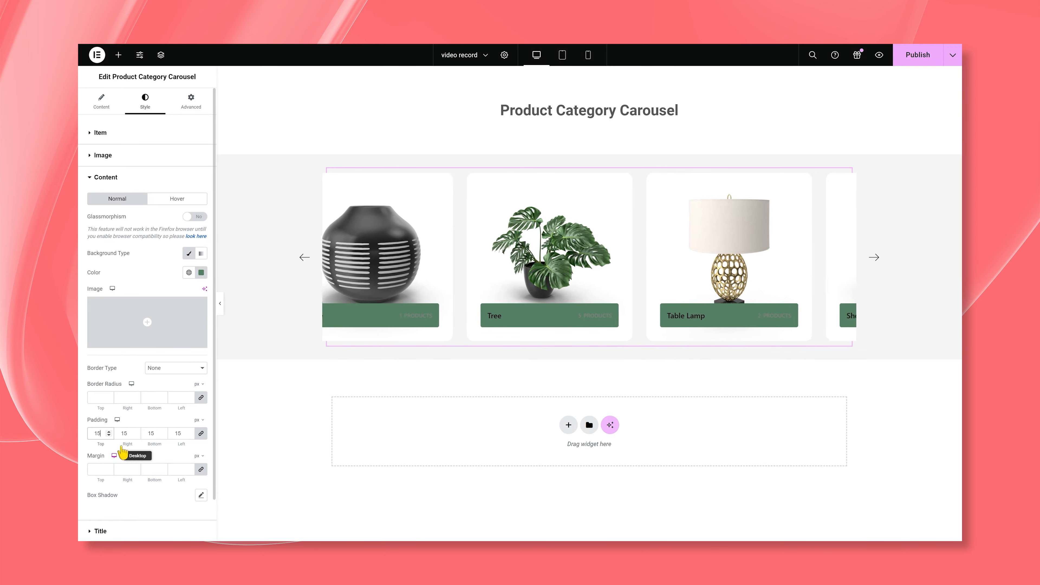
- Give the content area a classic hover background in dark green, #365f48
{"action": "left_click", "coordinate": [175, 200]}
{"action": "left_click", "coordinate": [189, 218]}
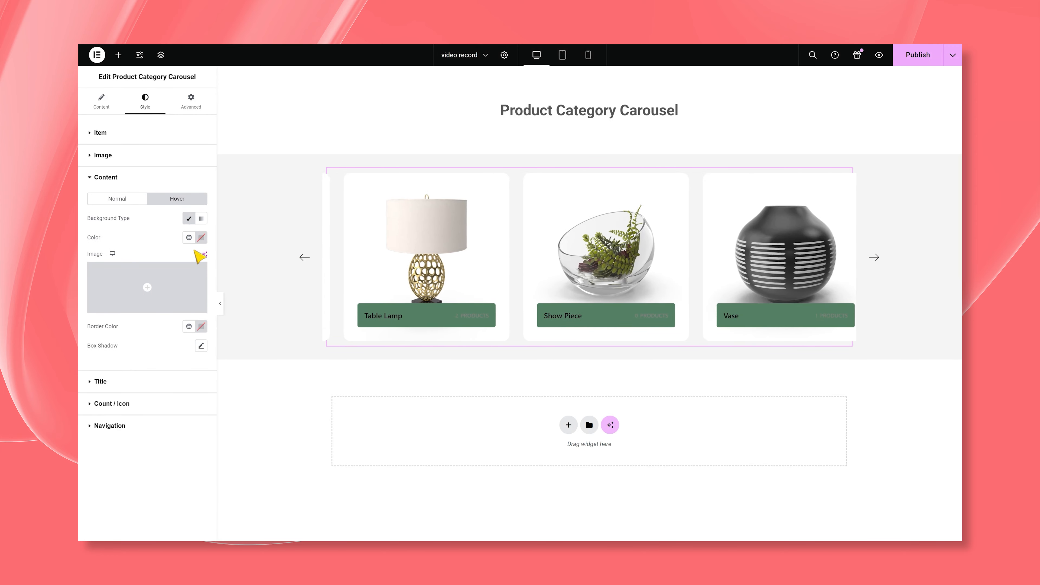
{"action": "left_click", "coordinate": [201, 237]}
{"action": "type", "text": "365f48"}
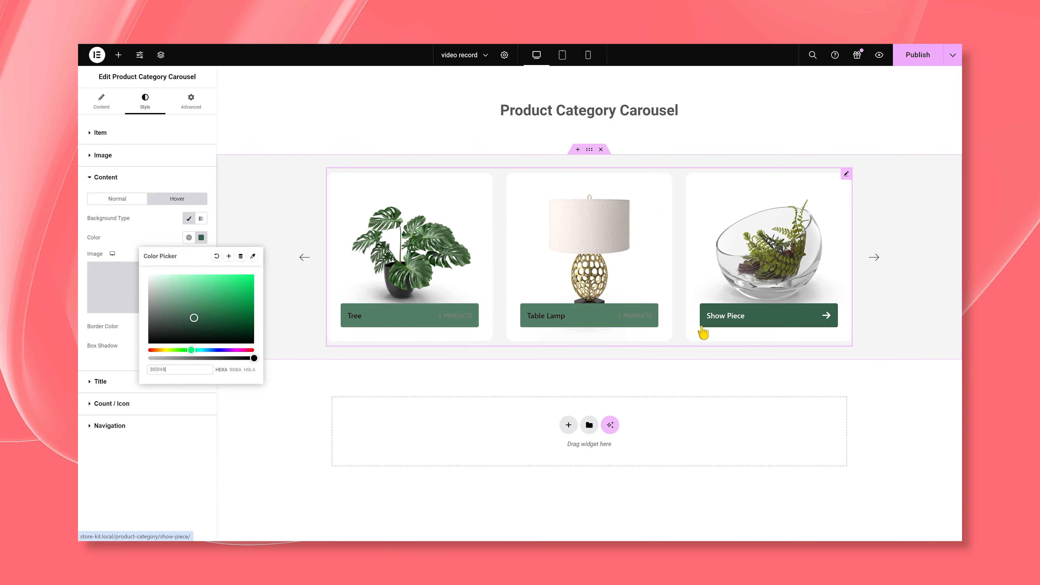
{"action": "left_click", "coordinate": [147, 233]}
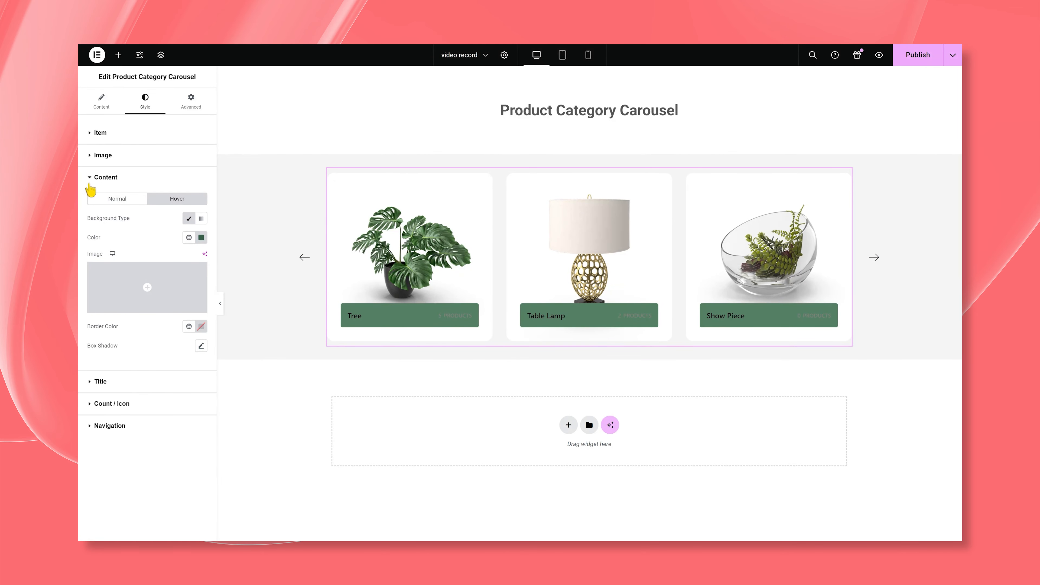
- Set the category title's normal color to white, #FFFFFF
{"action": "left_click", "coordinate": [98, 177]}
{"action": "left_click", "coordinate": [101, 200]}
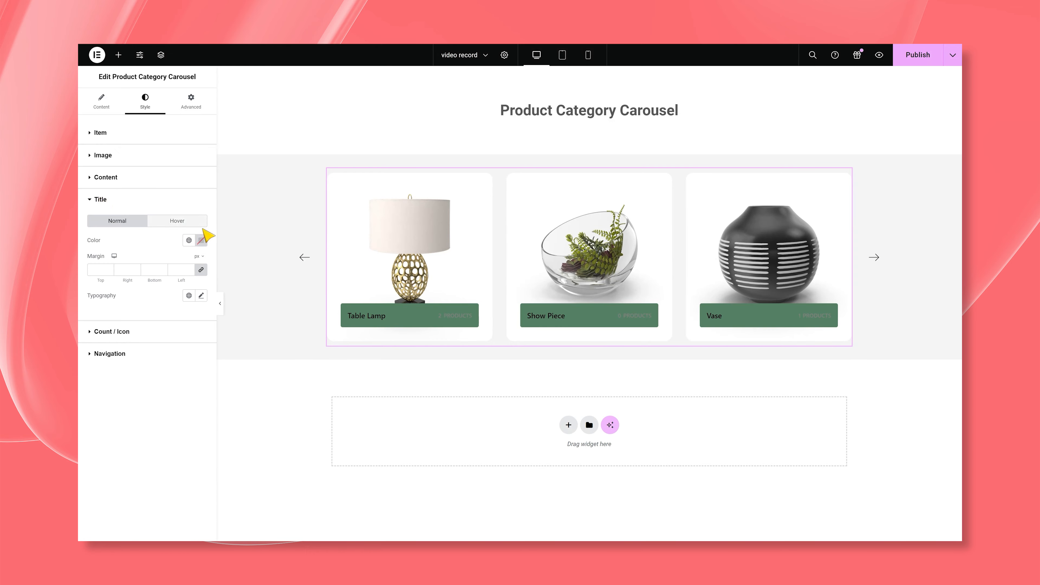
{"action": "left_click", "coordinate": [201, 240]}
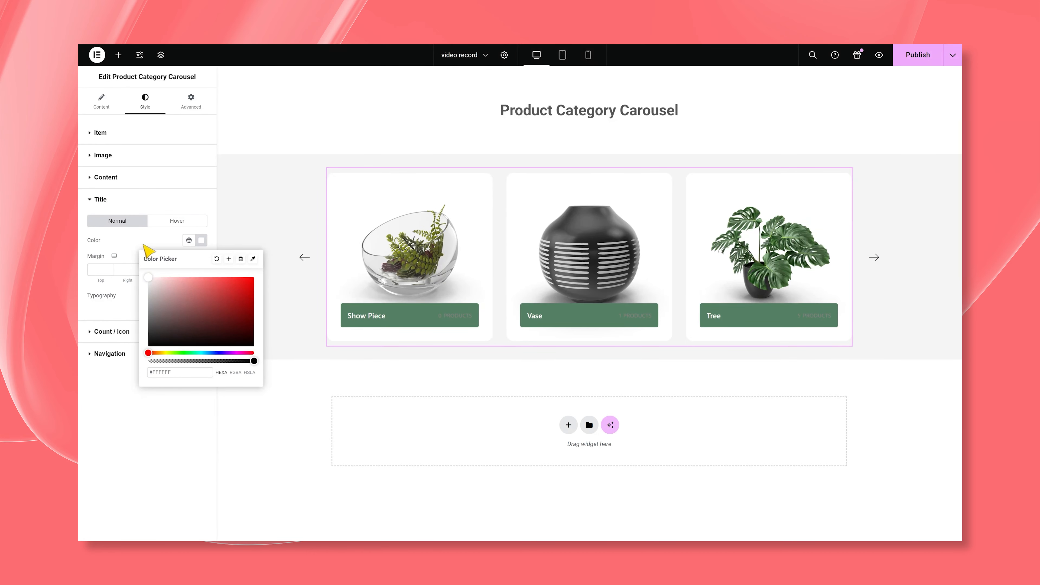
{"action": "left_click", "coordinate": [149, 246]}
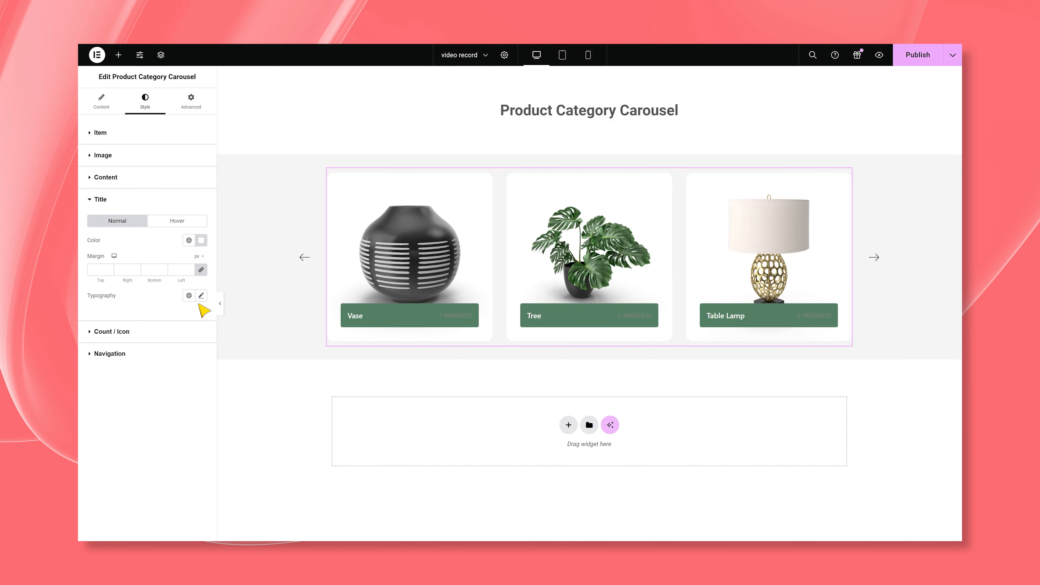
- Set the category title's font family to Plus Jakarta Sans
{"action": "left_click", "coordinate": [201, 296]}
{"action": "left_click", "coordinate": [183, 341]}
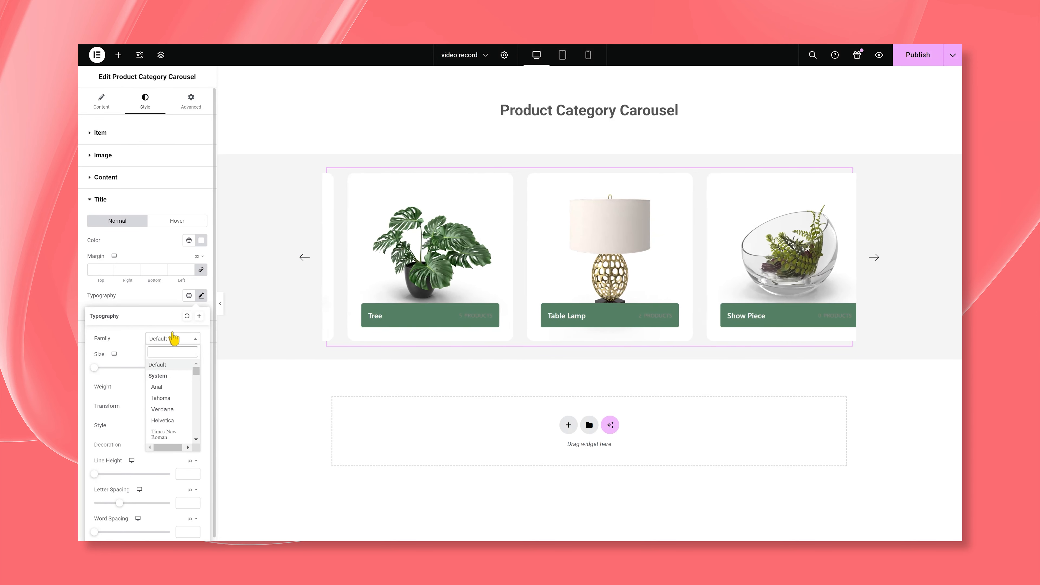
{"action": "type", "text": "plus jak"}
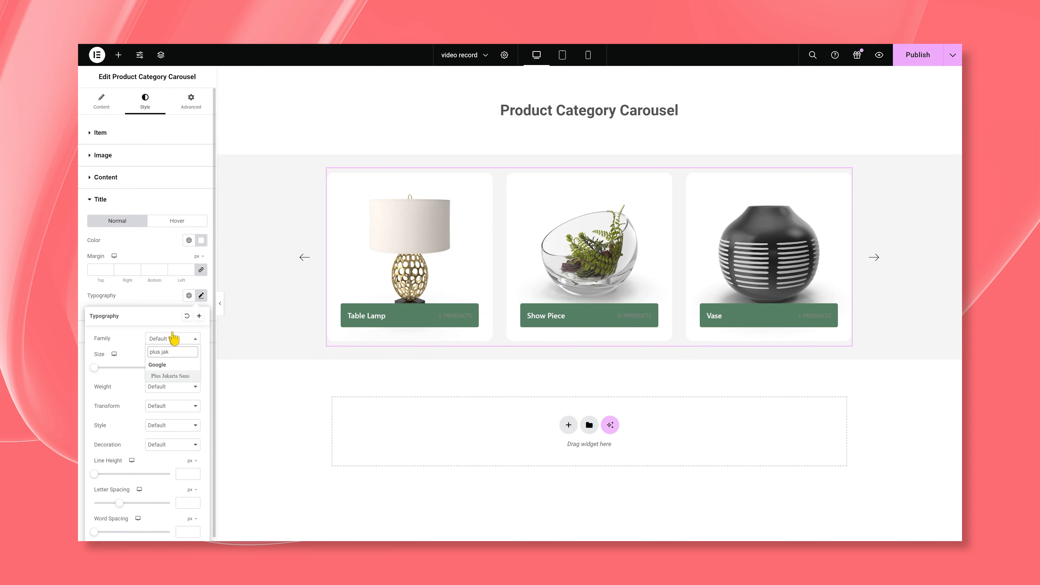
{"action": "left_click", "coordinate": [168, 375]}
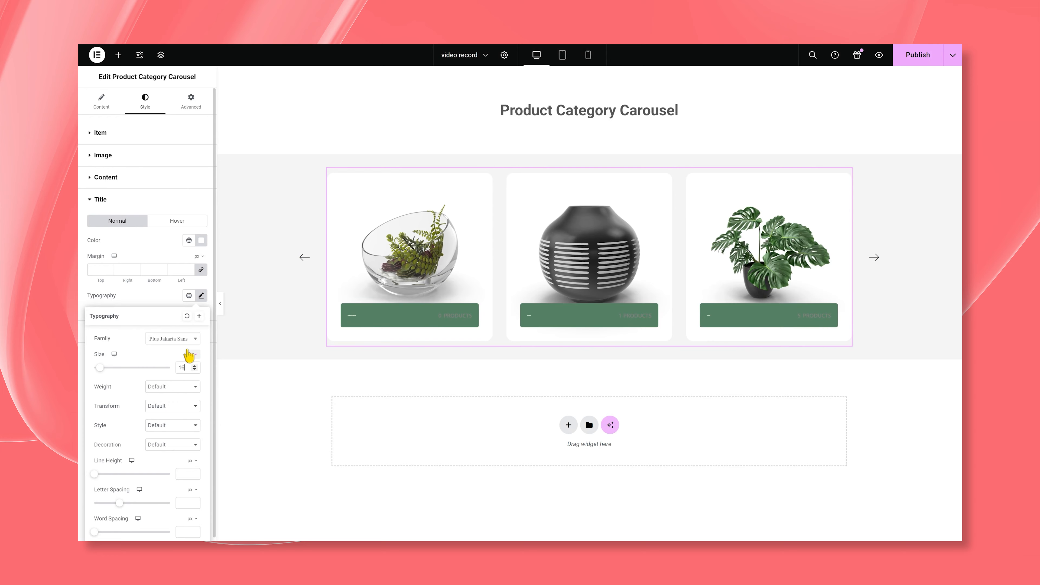
- Set the category title's font weight to 500 (Medium) and its line height to 1.2 em
{"action": "left_click", "coordinate": [180, 387]}
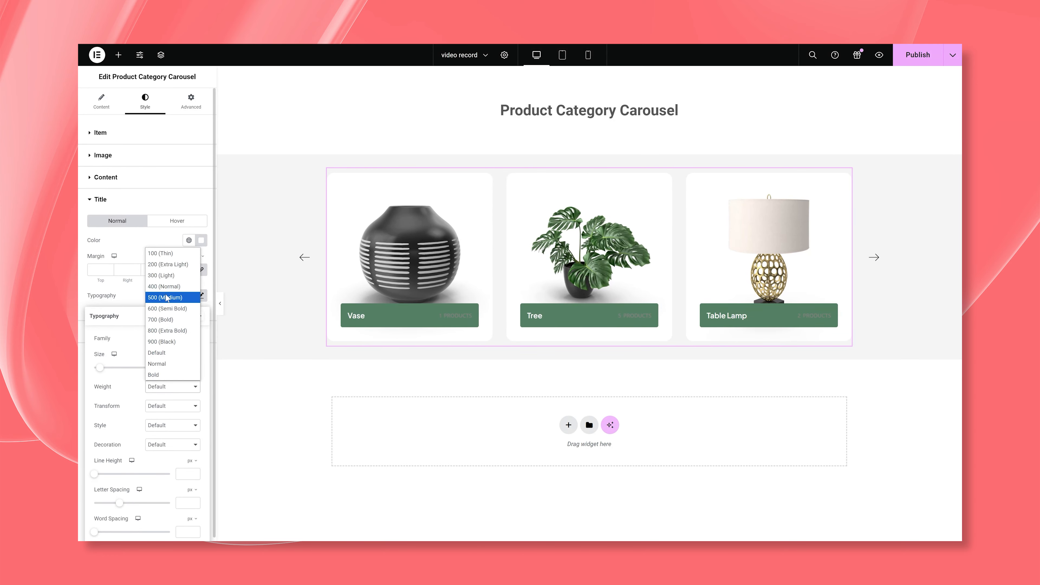
{"action": "left_click", "coordinate": [167, 296]}
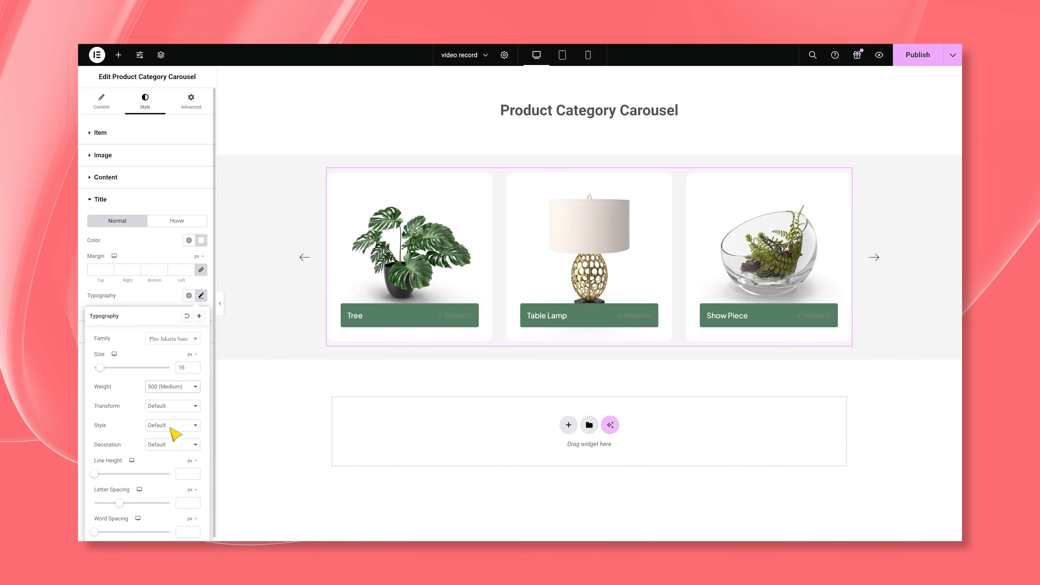
{"action": "left_click", "coordinate": [192, 461]}
{"action": "left_click", "coordinate": [193, 473]}
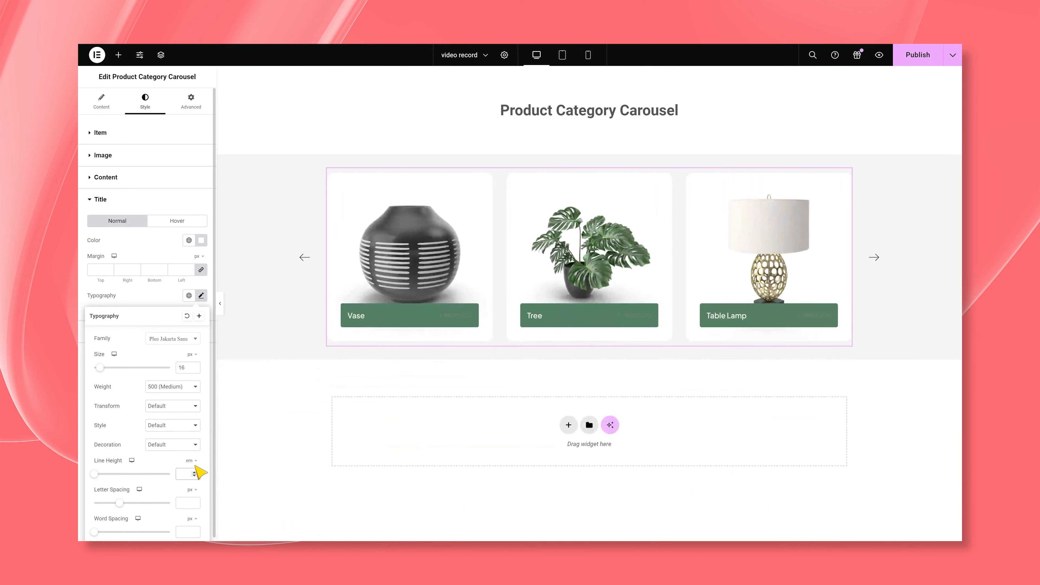
{"action": "left_click", "coordinate": [185, 474]}
{"action": "type", "text": "1.2"}
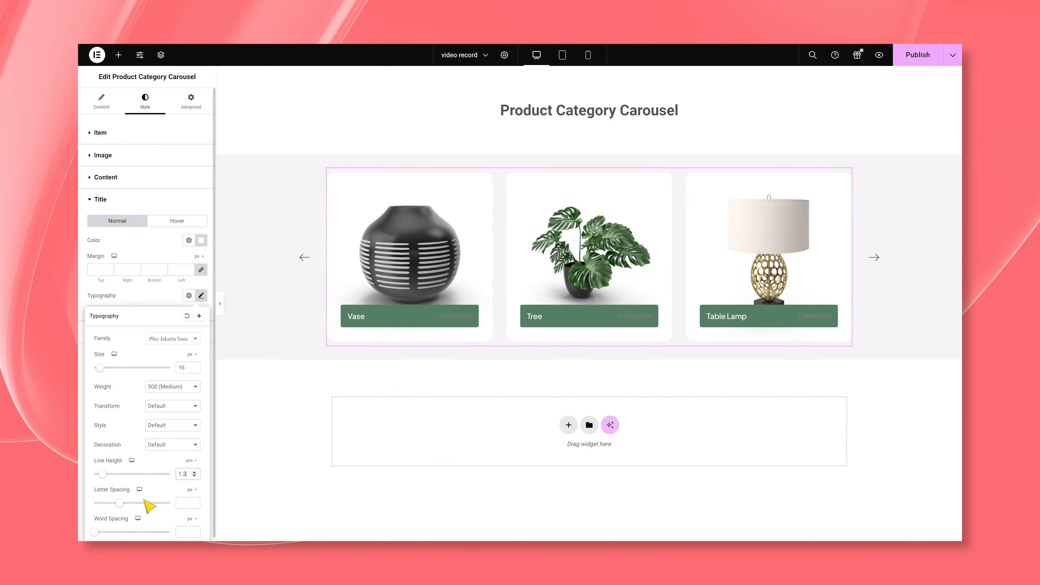
{"action": "left_click", "coordinate": [150, 296]}
- Set the category title's hover color to white, #FFFFFF
{"action": "left_click", "coordinate": [178, 222]}
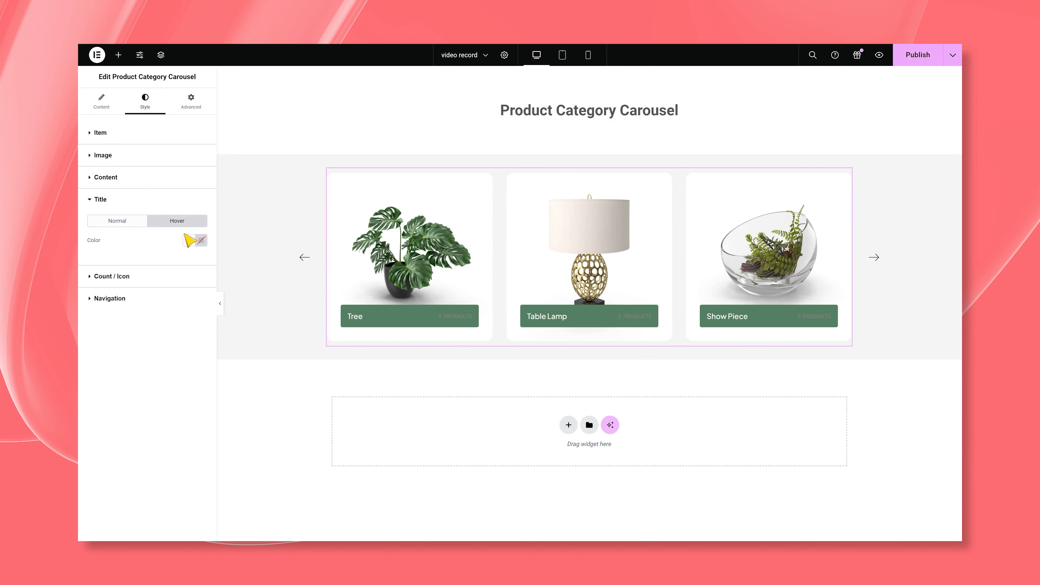
{"action": "left_click", "coordinate": [201, 241]}
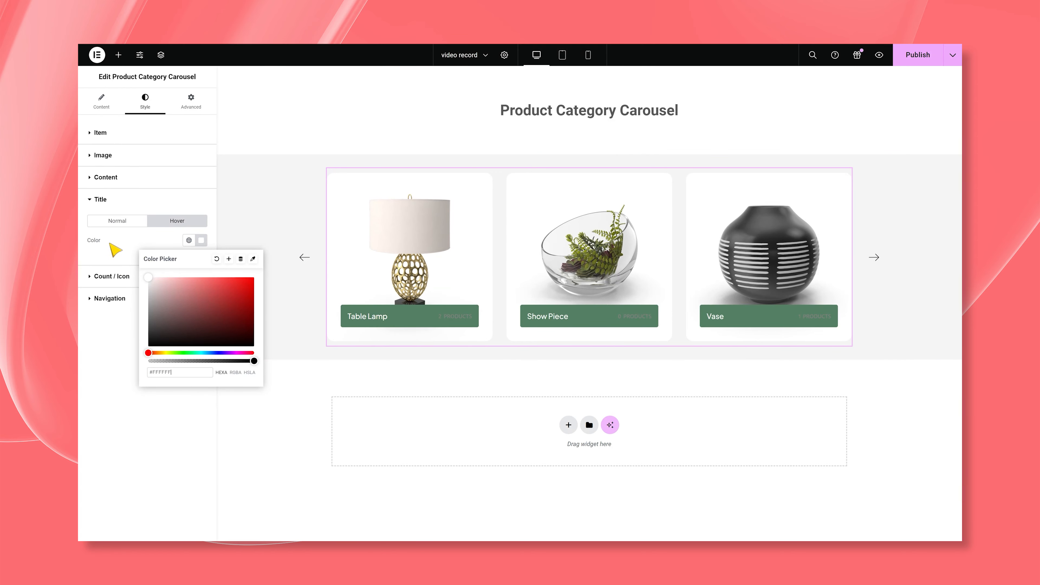
{"action": "left_click", "coordinate": [111, 256]}
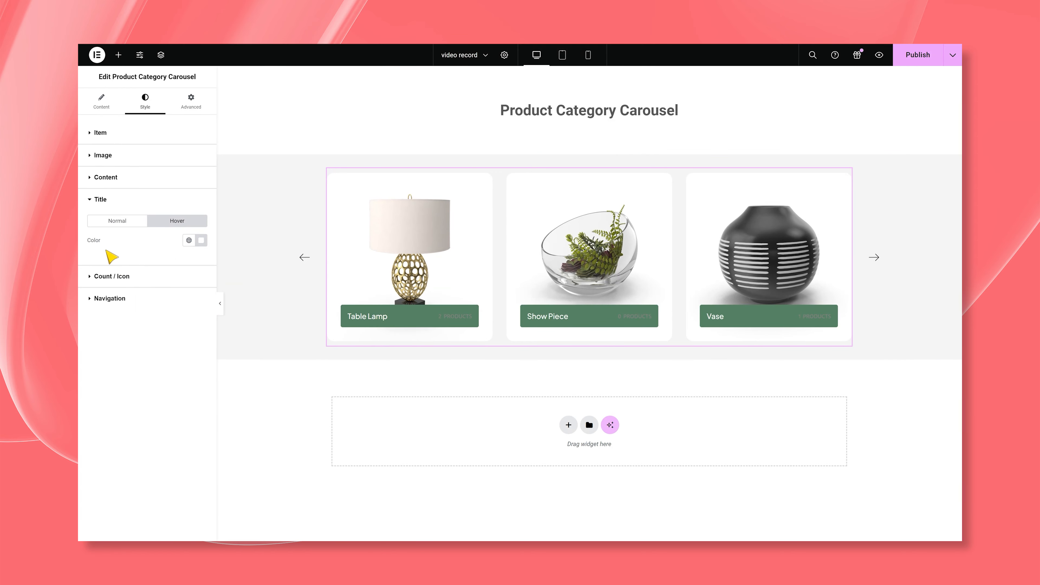
- Set the product count's normal text color to semi-transparent white, #FFFFFF75, and its icon color to #FFFFFF
{"action": "left_click", "coordinate": [117, 280]}
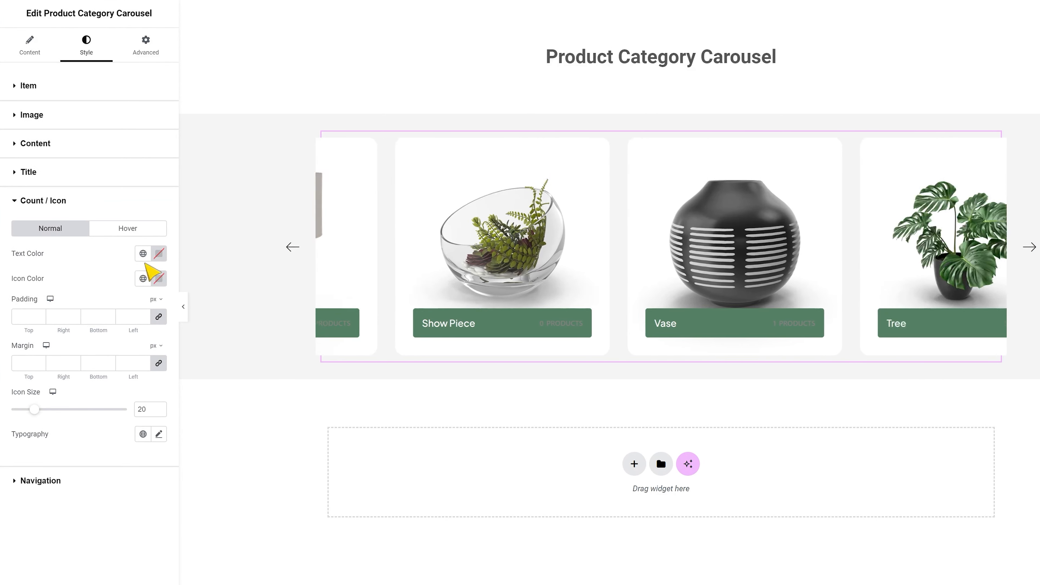
{"action": "left_click", "coordinate": [158, 256]}
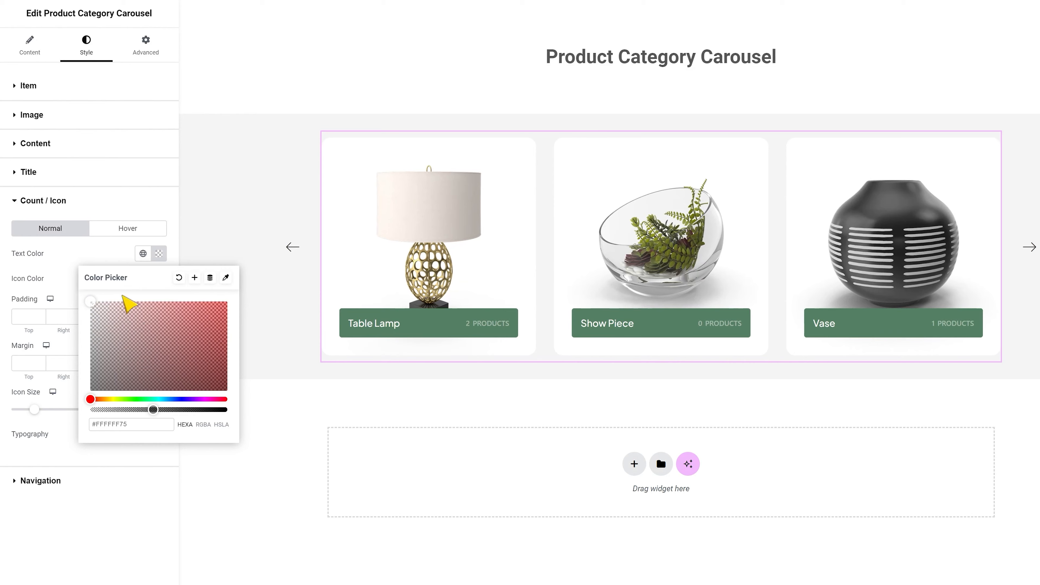
{"action": "left_click", "coordinate": [113, 260]}
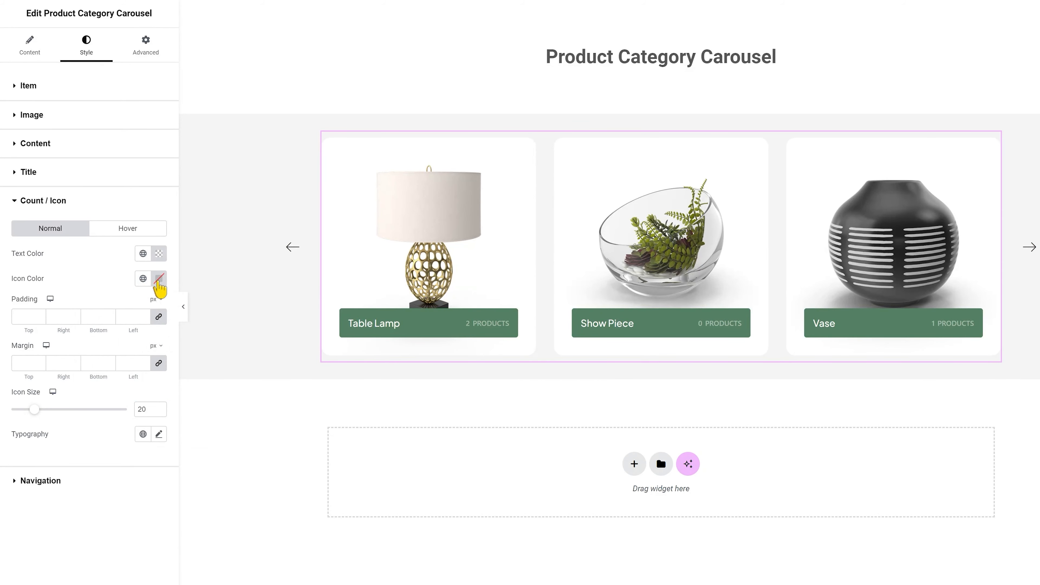
{"action": "left_click", "coordinate": [159, 281]}
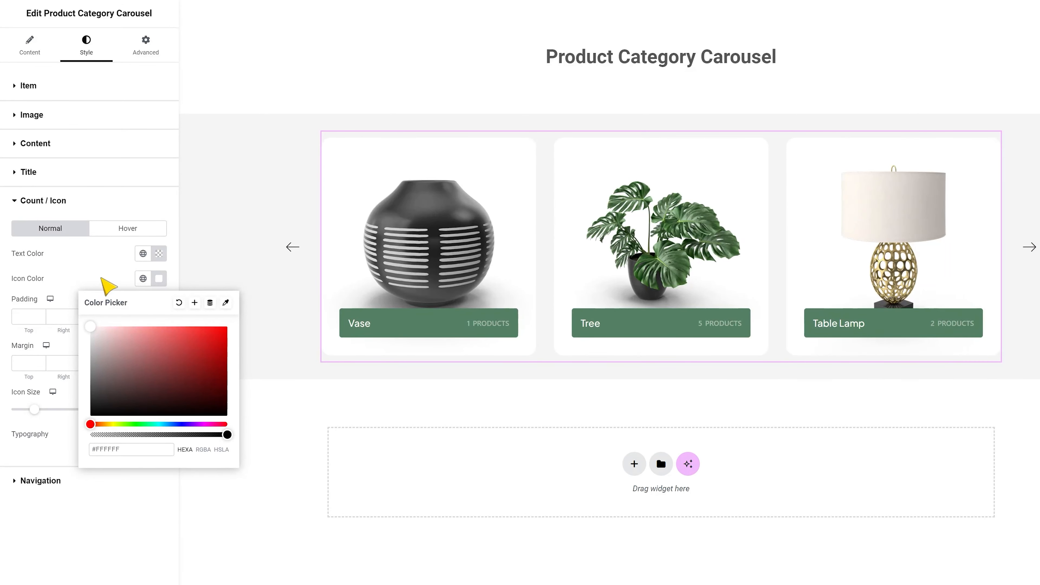
{"action": "left_click", "coordinate": [102, 279]}
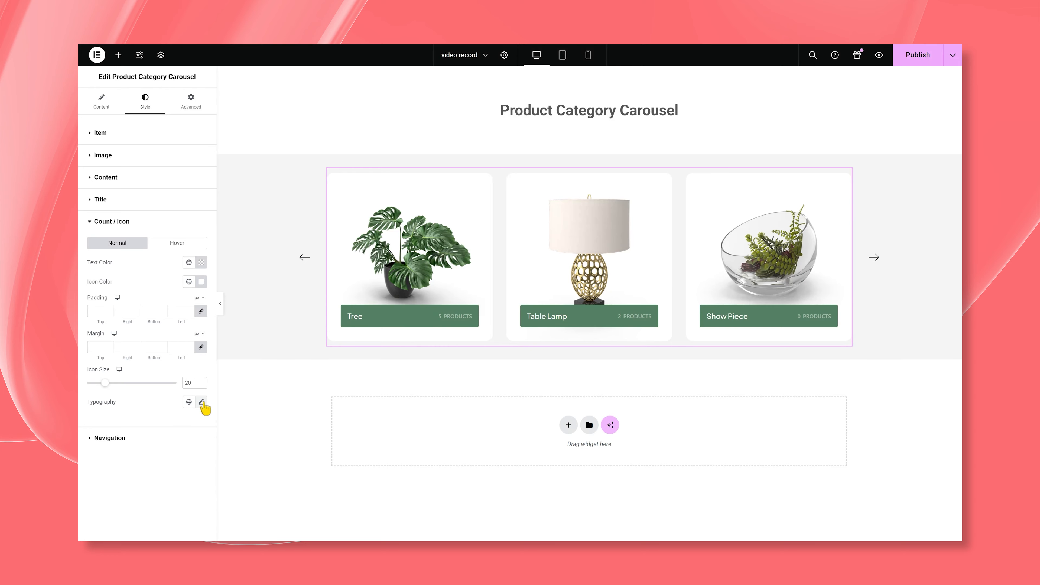
- Set the product count's typography to the Plus Jakarta Sans family at 13 px
{"action": "left_click", "coordinate": [201, 401]}
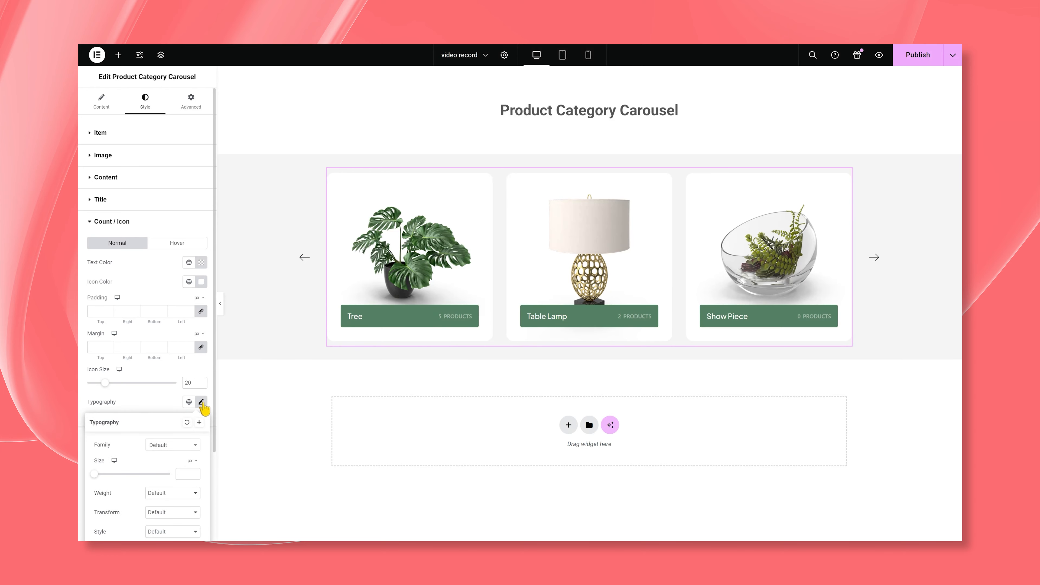
{"action": "scroll", "coordinate": [172, 458], "scroll_direction": "down", "scroll_amount": 2}
{"action": "left_click", "coordinate": [170, 354]}
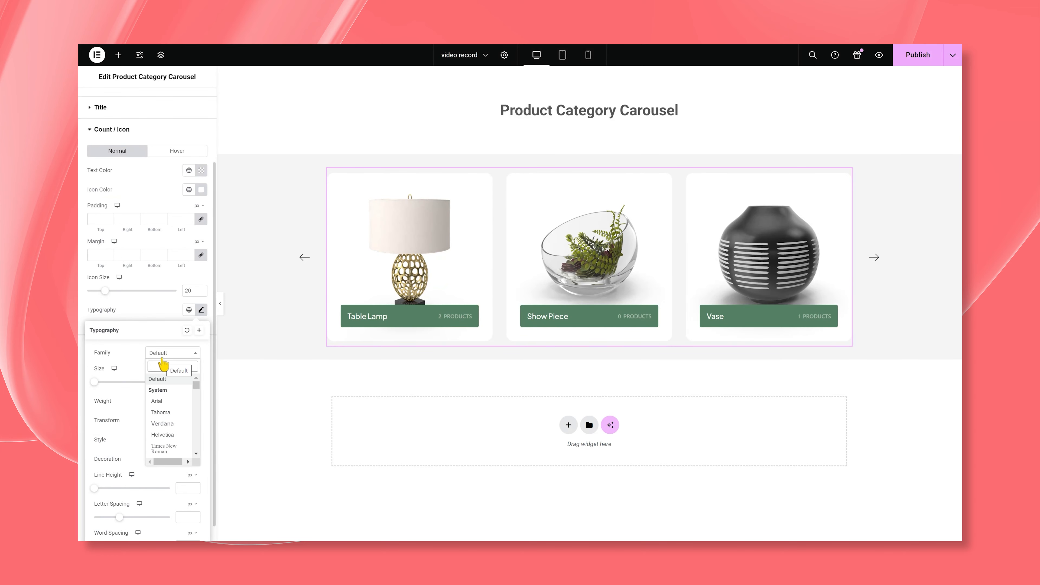
{"action": "type", "text": "plus"}
{"action": "left_click", "coordinate": [166, 390]}
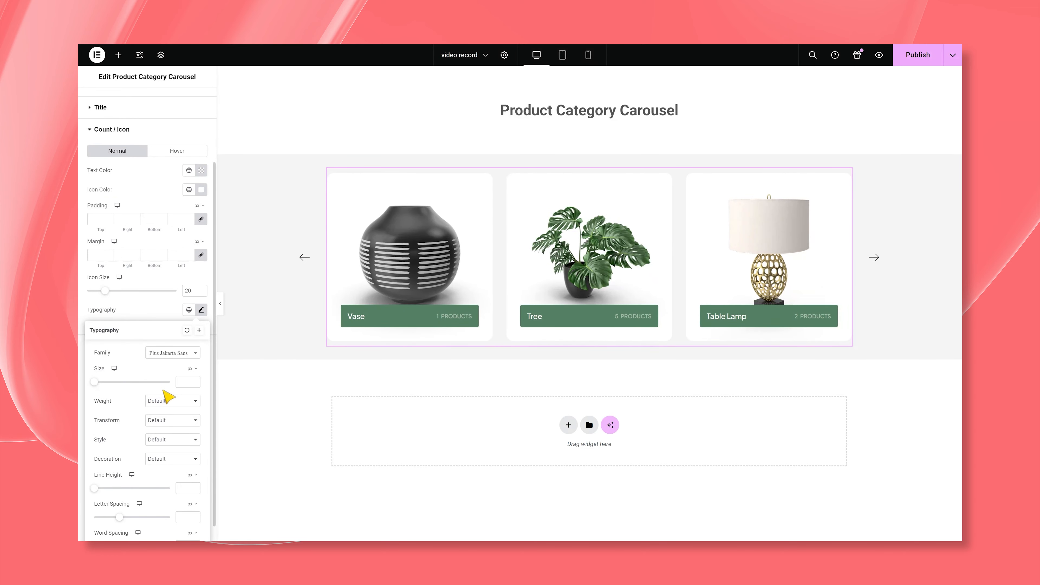
{"action": "type", "text": "13"}
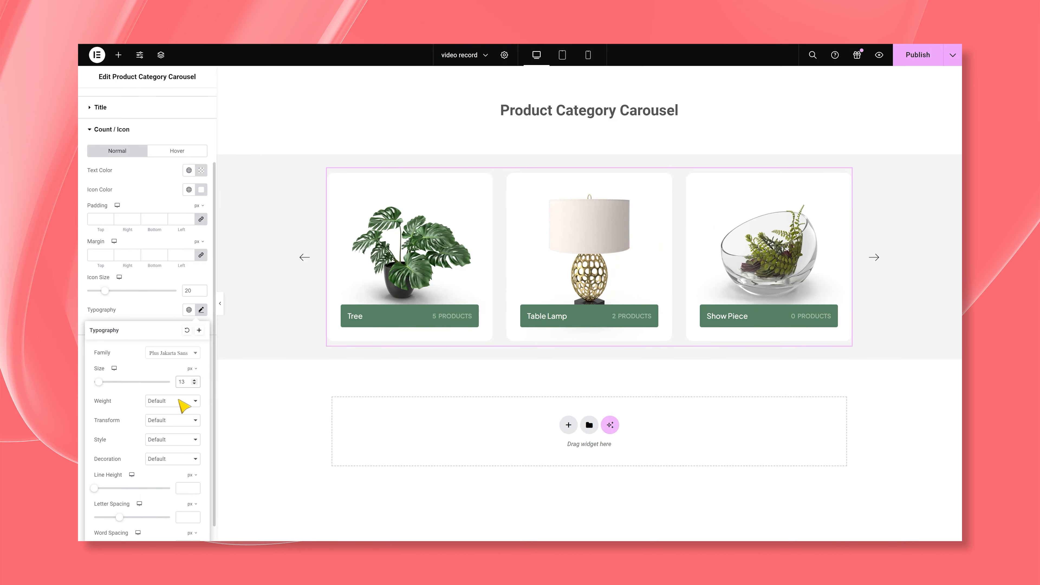
- Set the product count's font weight to 400 (Normal) and its line height to 1.1 em
{"action": "left_click", "coordinate": [184, 401]}
{"action": "left_click", "coordinate": [176, 312]}
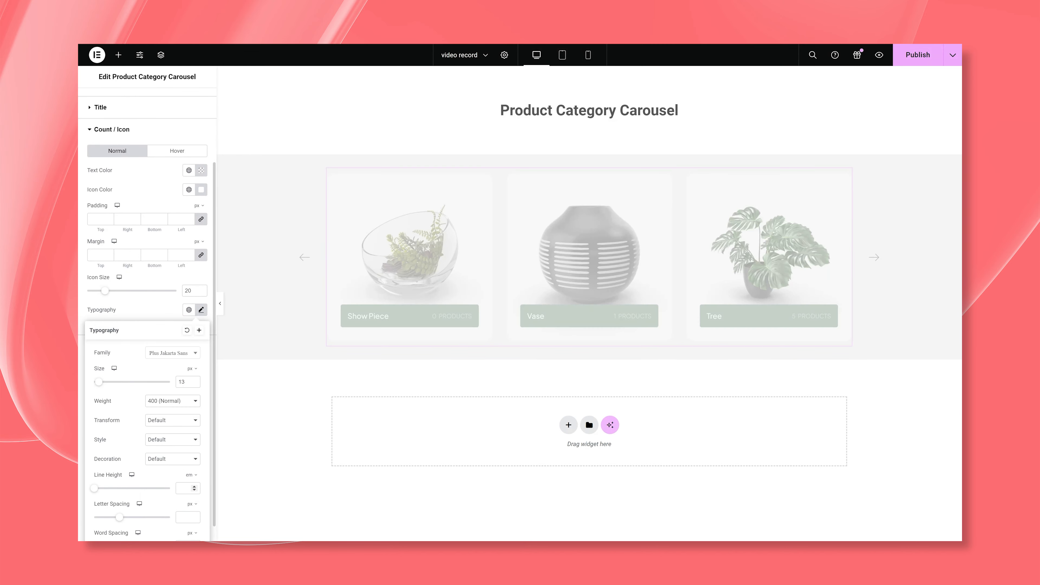
{"action": "left_click", "coordinate": [185, 488]}
{"action": "type", "text": "1.1"}
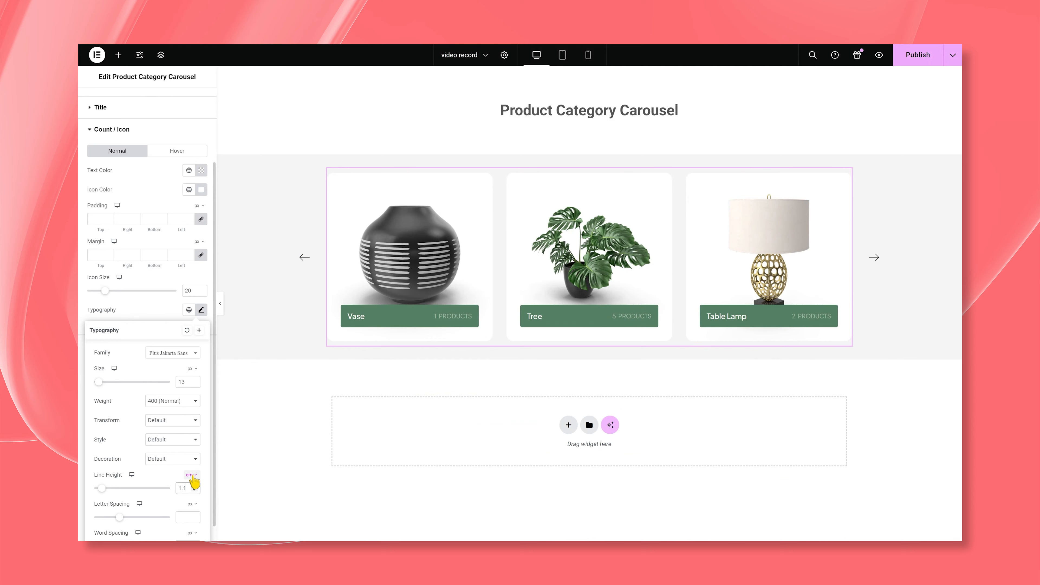
{"action": "left_click", "coordinate": [162, 317]}
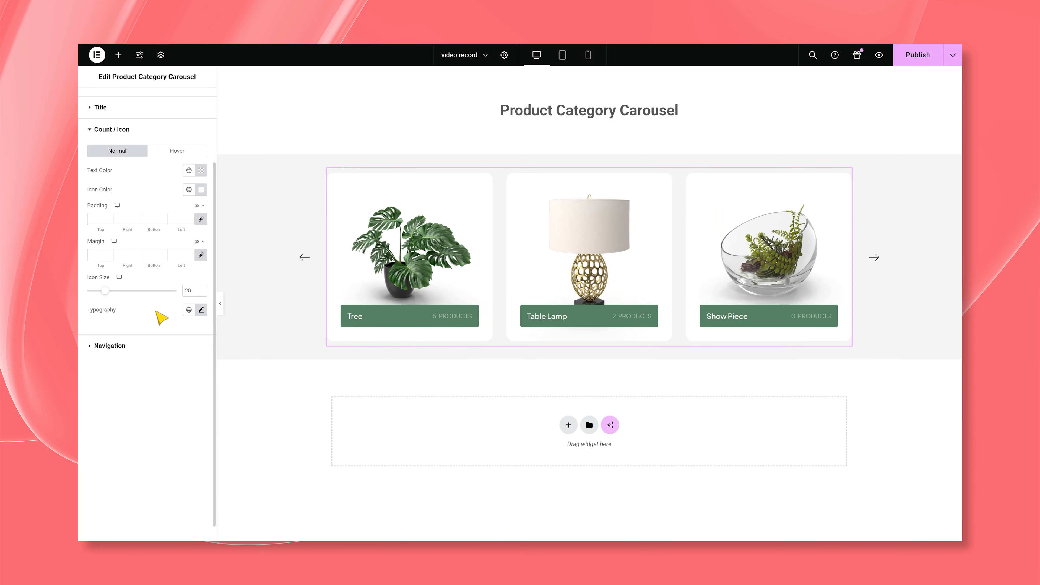
- Give the navigation arrows a semi-transparent green background and a white arrow color in the normal state
{"action": "left_click", "coordinate": [125, 347]}
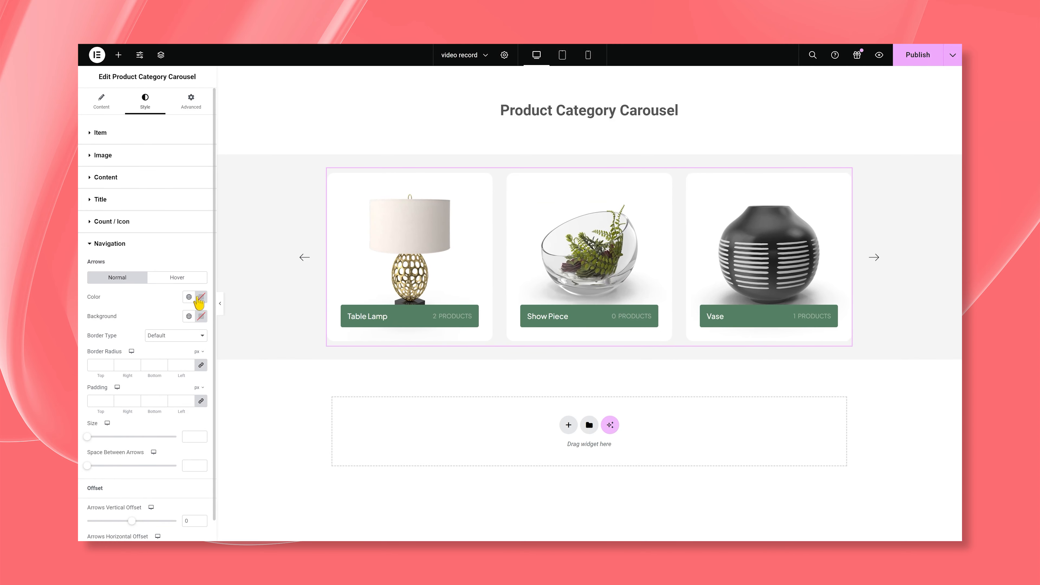
{"action": "left_click", "coordinate": [201, 316]}
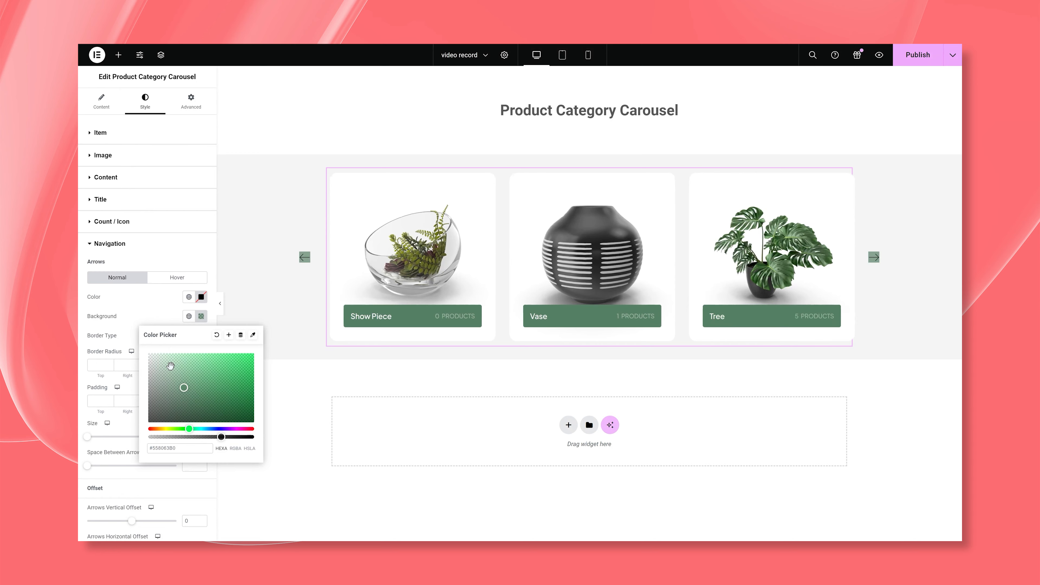
{"action": "left_click", "coordinate": [164, 307]}
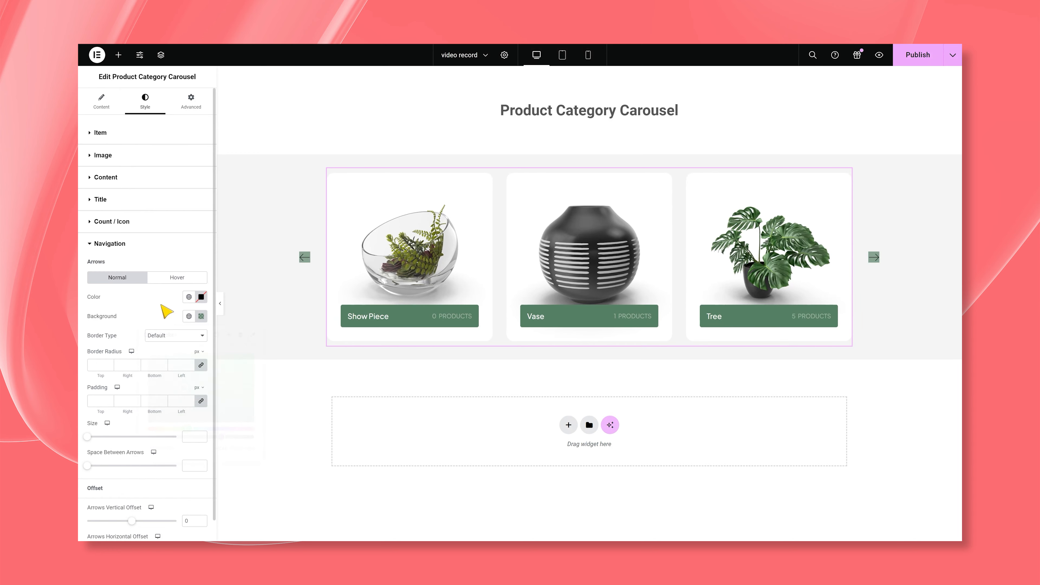
{"action": "left_click", "coordinate": [201, 297]}
{"action": "left_click", "coordinate": [144, 304]}
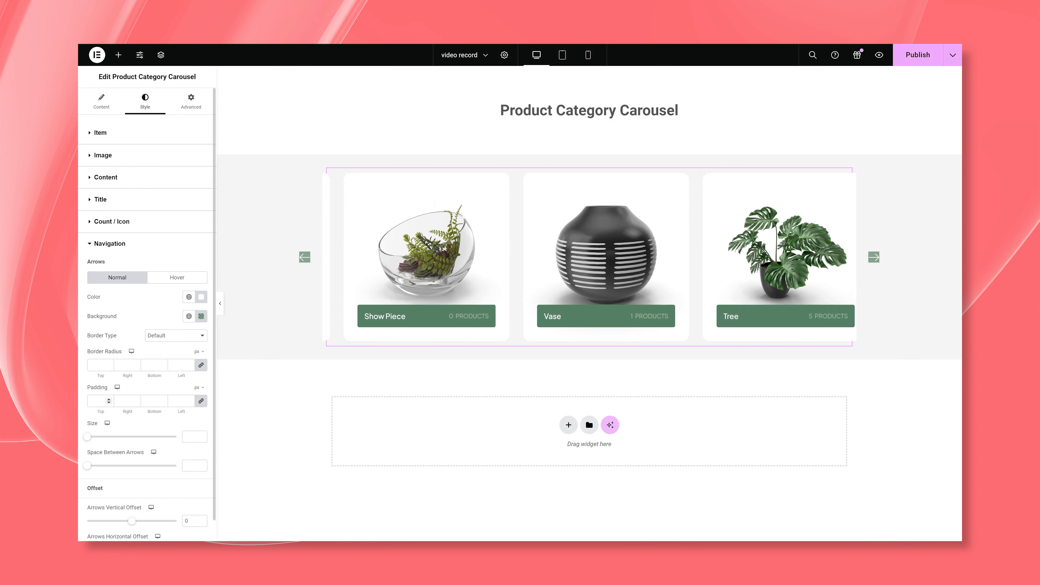
- Set the navigation arrows' padding to 10 px and border radius to 5 px on all sides, with an arrow size of 16
{"action": "left_click", "coordinate": [98, 401]}
{"action": "type", "text": "10"}
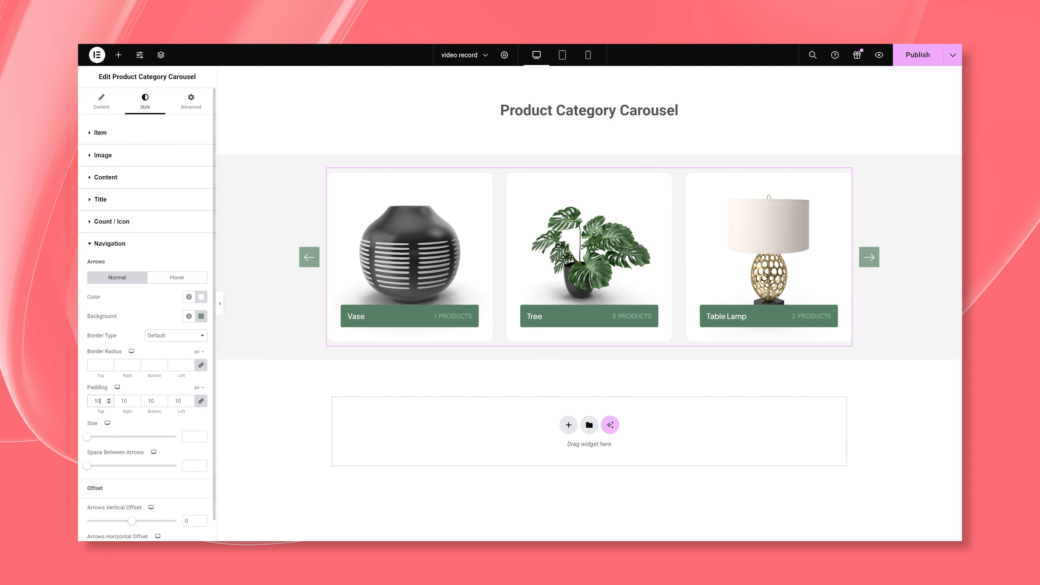
{"action": "type", "text": "5"}
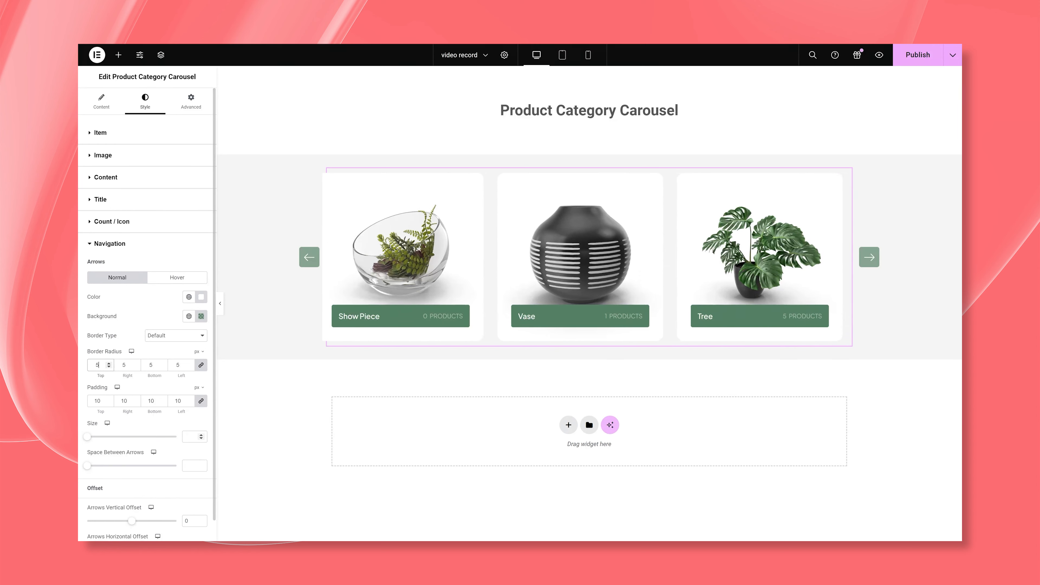
{"action": "type", "text": "16"}
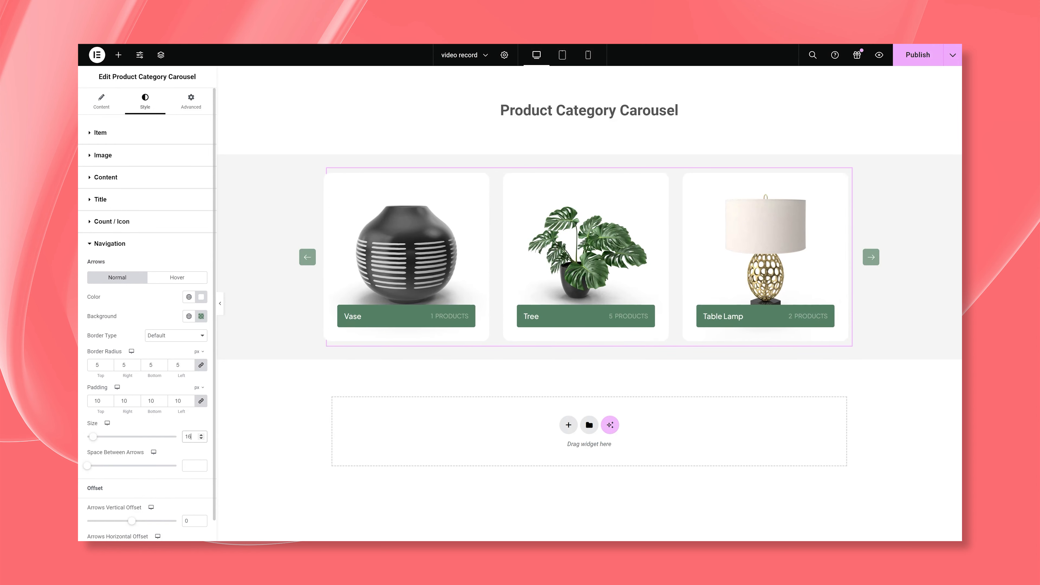
- Set the navigation arrows' hover color to white, #FFFFFF
{"action": "scroll", "coordinate": [133, 475], "scroll_direction": "down", "scroll_amount": 1}
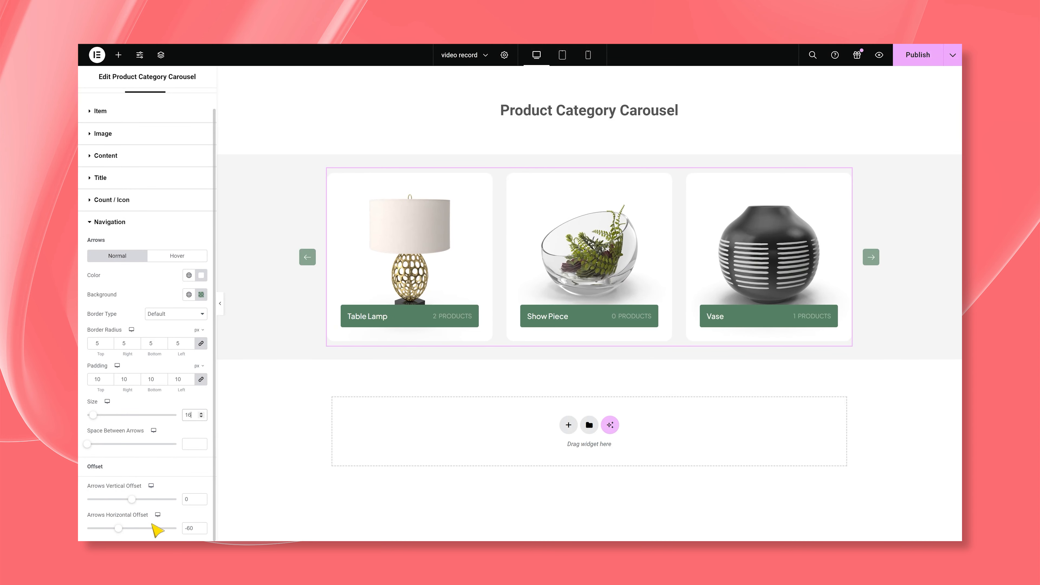
{"action": "left_click", "coordinate": [175, 256]}
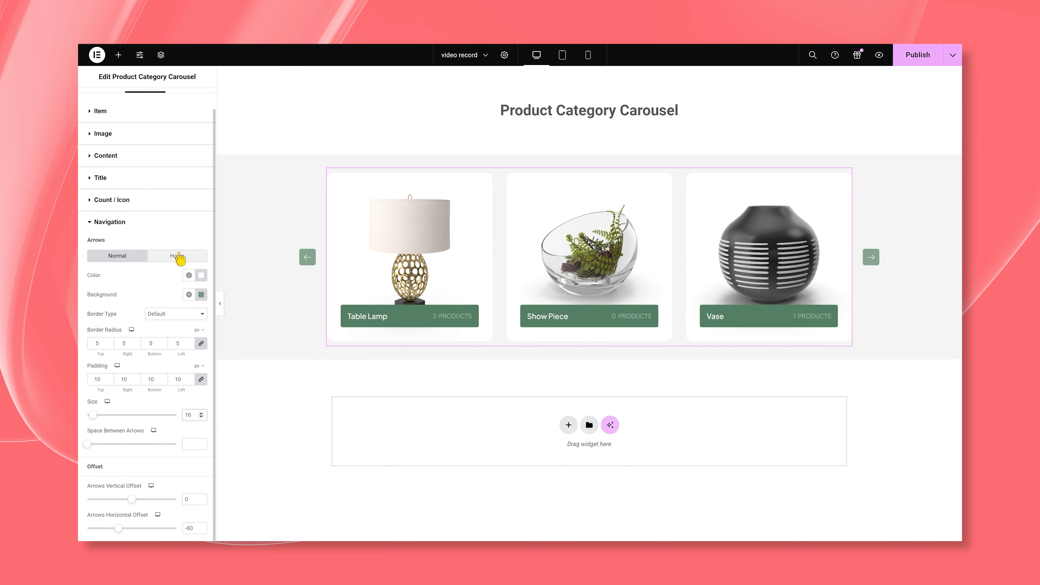
{"action": "left_click", "coordinate": [201, 297]}
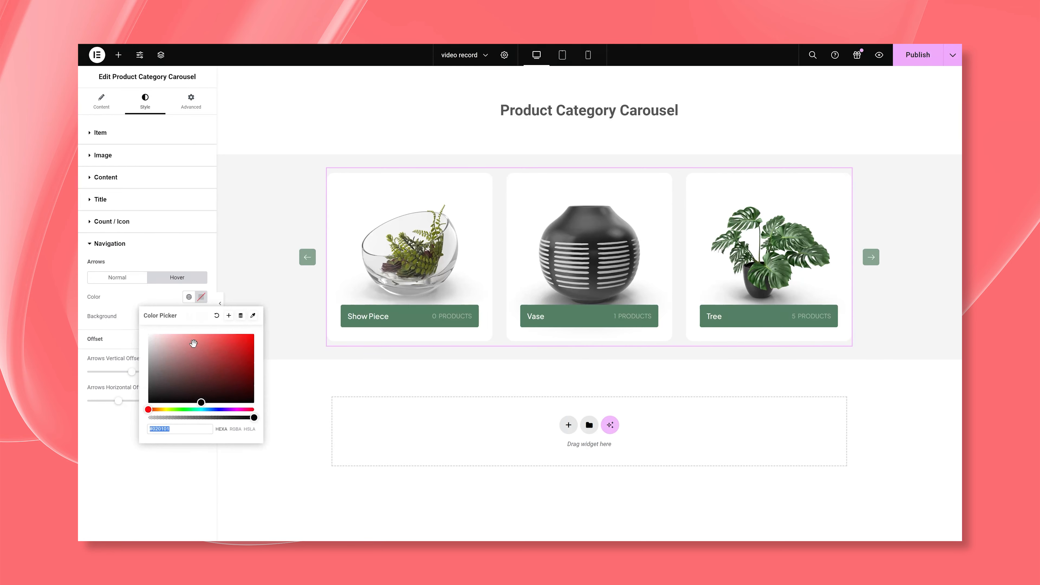
{"action": "left_click_drag", "start_coordinate": [198, 403], "coordinate": [149, 329]}
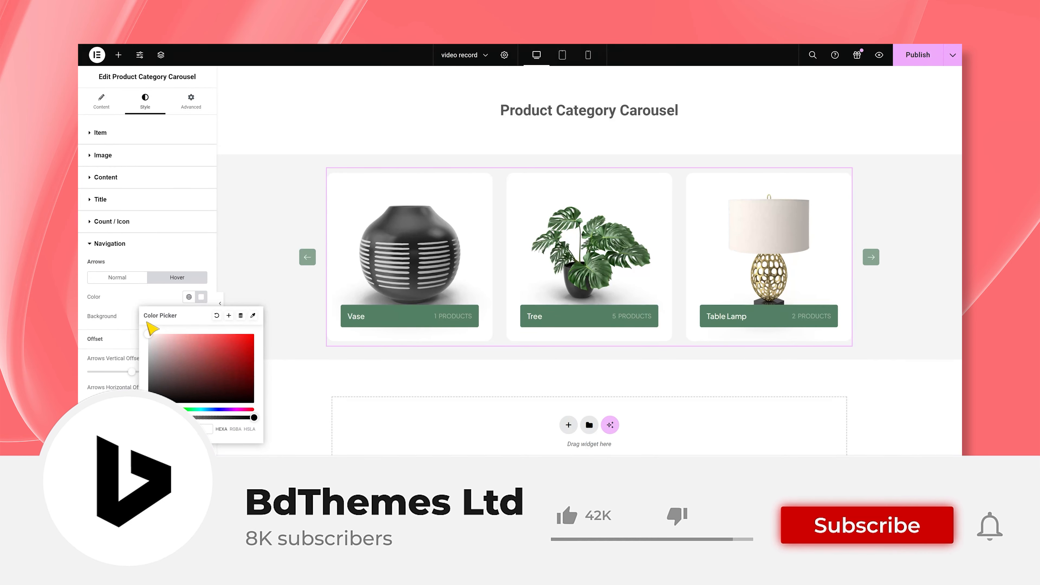
{"action": "left_click", "coordinate": [165, 301]}
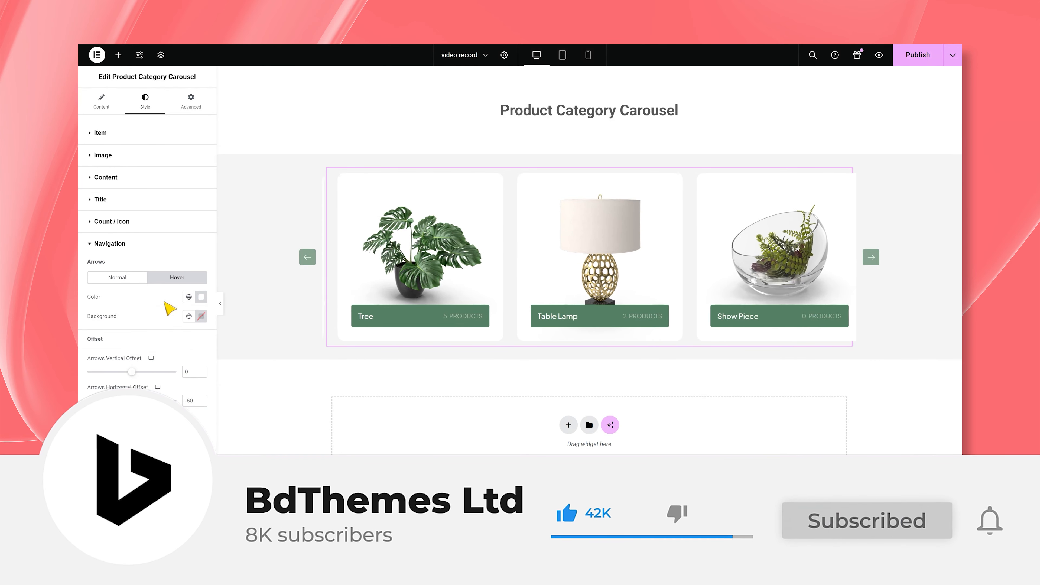
{"action": "left_click", "coordinate": [202, 298]}
{"action": "left_click", "coordinate": [164, 306]}
- Set the navigation arrows' hover background to dark green
{"action": "left_click", "coordinate": [201, 316]}
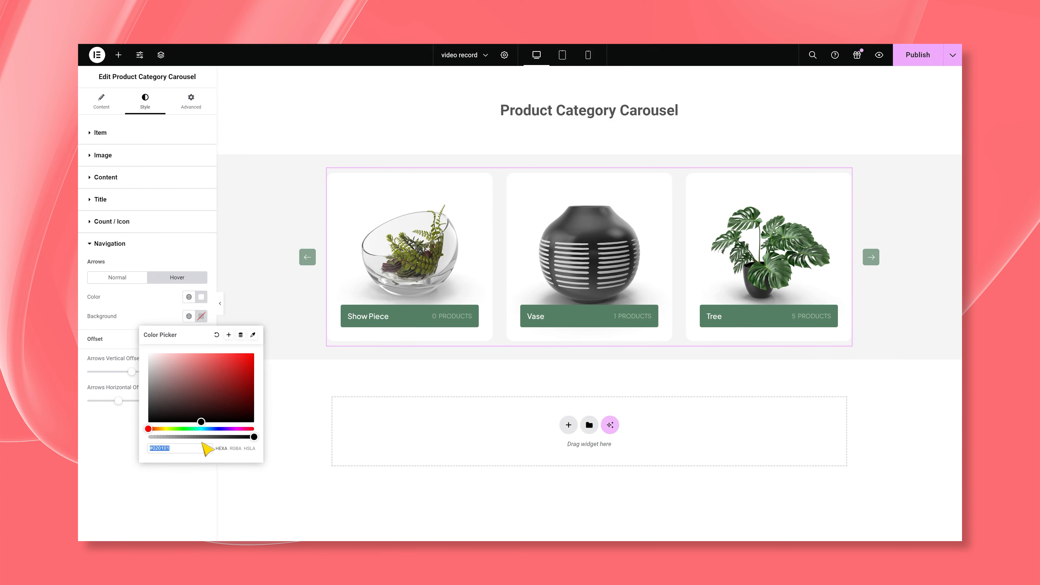
{"action": "type", "text": "#3C5F48"}
{"action": "left_click", "coordinate": [146, 315]}
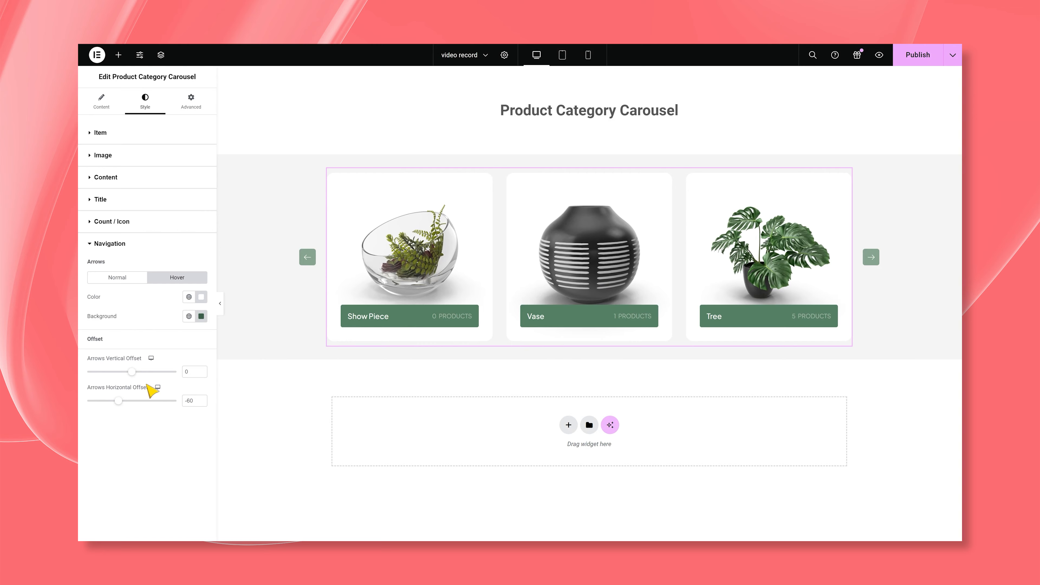
- Return to the carousel's content settings and publish the page
{"action": "left_click", "coordinate": [101, 101]}
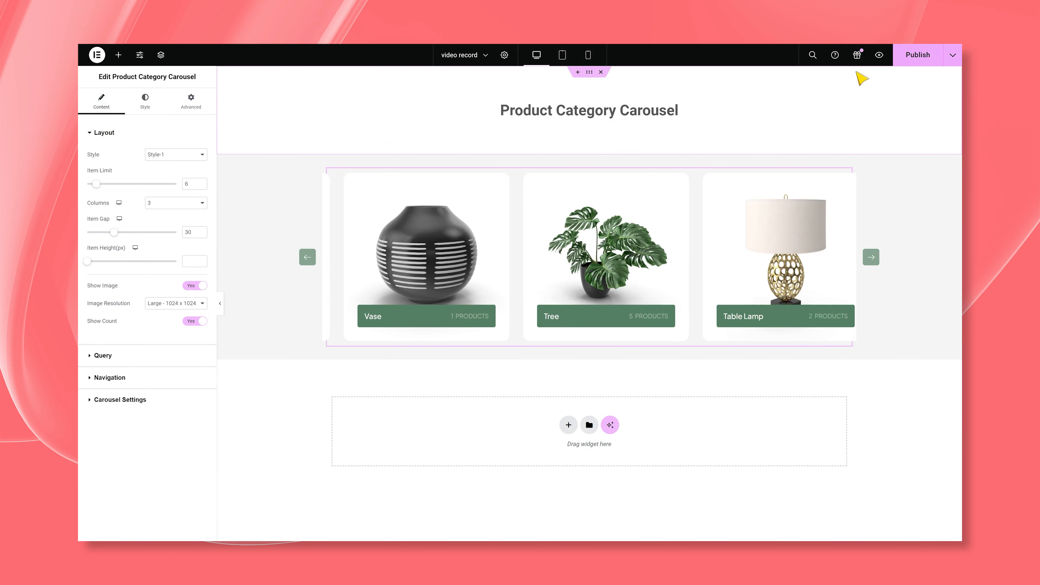
{"action": "left_click", "coordinate": [906, 61]}
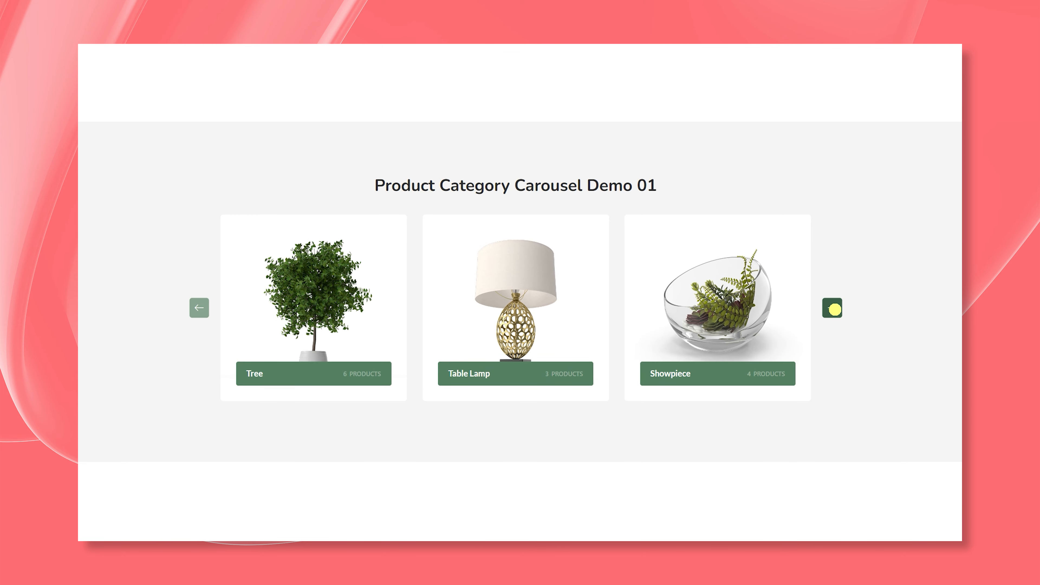
- Advance through the product categories in Carousel Demo 01 and Demo 02 with their forward navigation arrows to check the sliding
{"action": "left_click", "coordinate": [833, 308]}
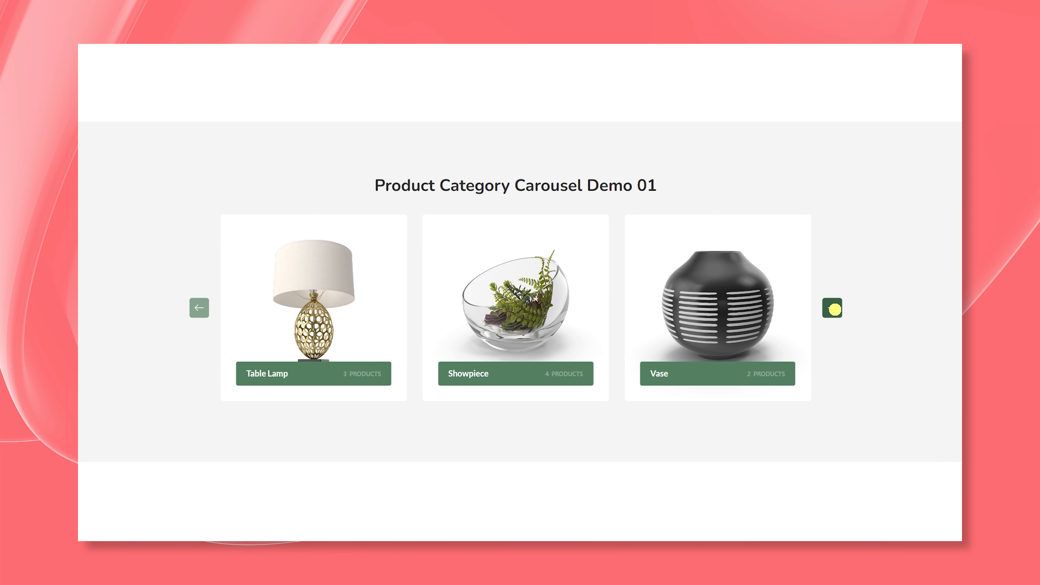
{"action": "left_click", "coordinate": [833, 309]}
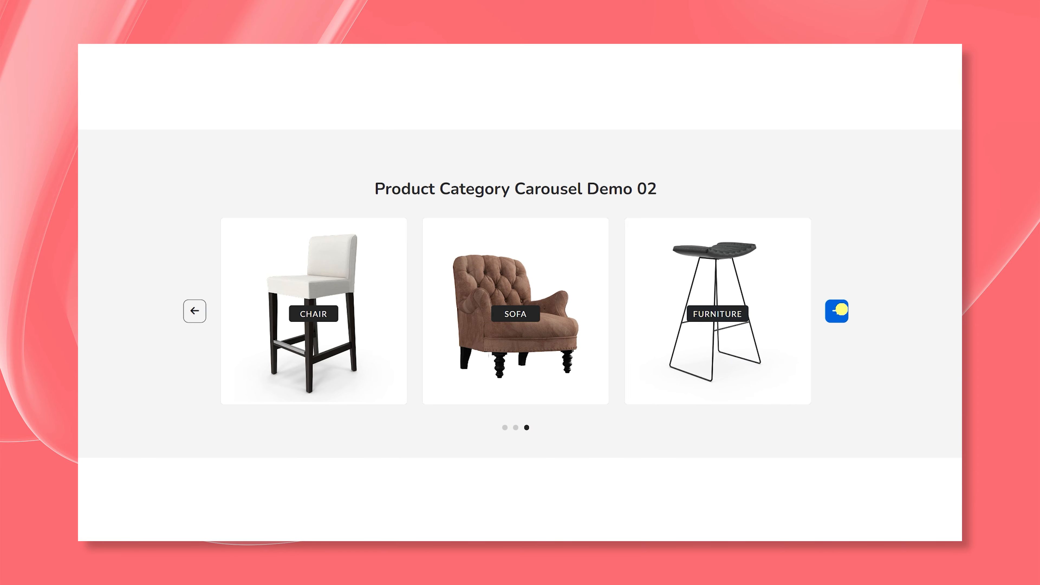
{"action": "left_click", "coordinate": [838, 310]}
{"action": "left_click", "coordinate": [839, 310]}
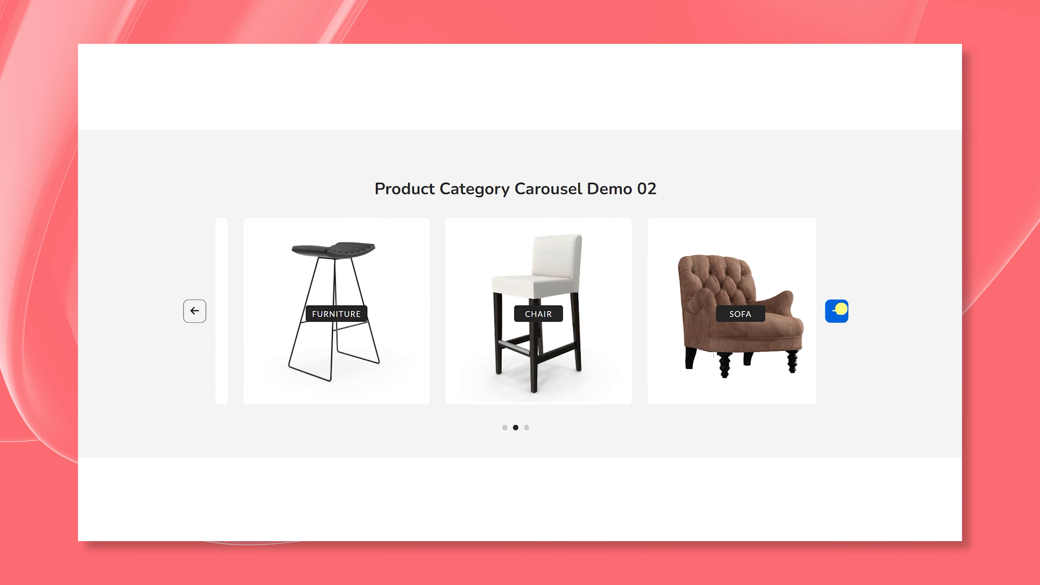
{"action": "left_click", "coordinate": [840, 310]}
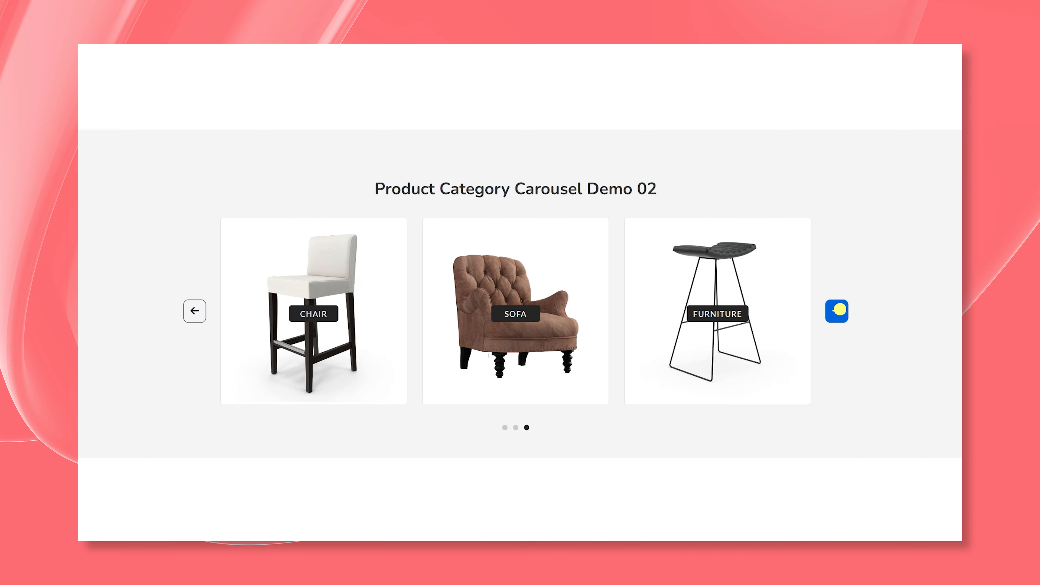
{"action": "left_click", "coordinate": [839, 310]}
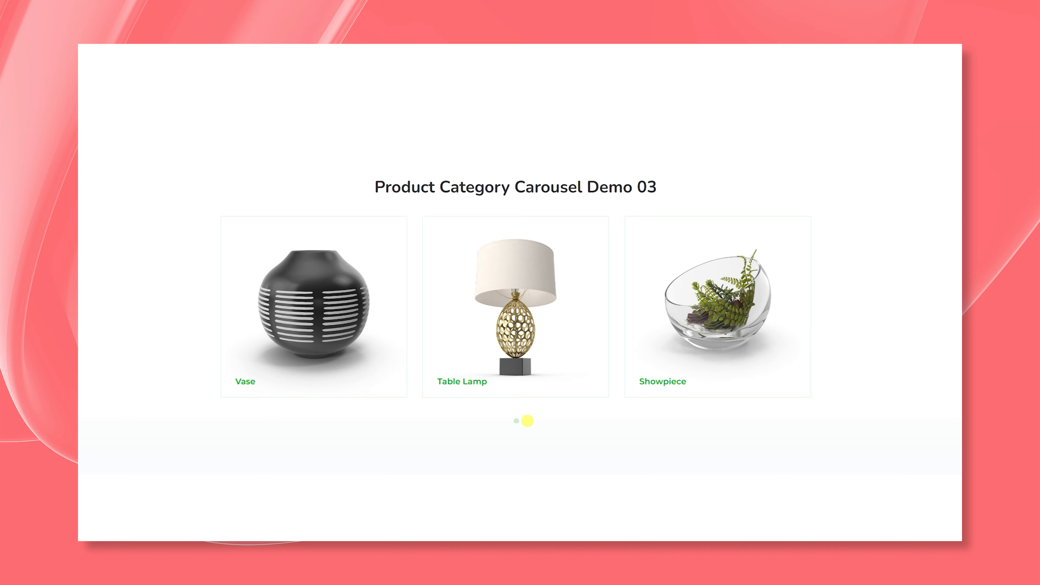
- Browse the product categories in Carousel Demo 03 using its pagination dots
{"action": "left_click", "coordinate": [527, 421]}
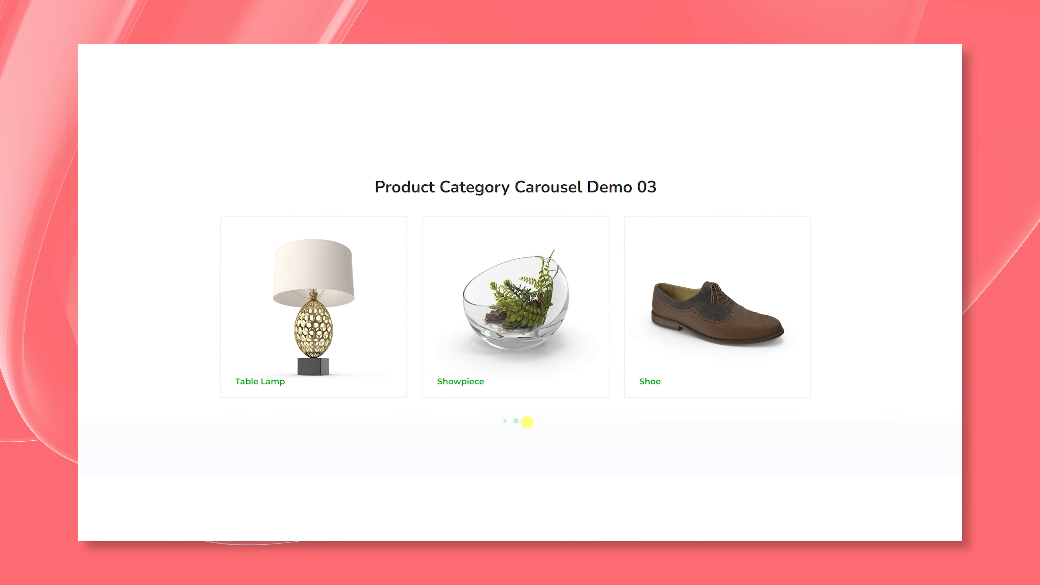
{"action": "left_click", "coordinate": [527, 422]}
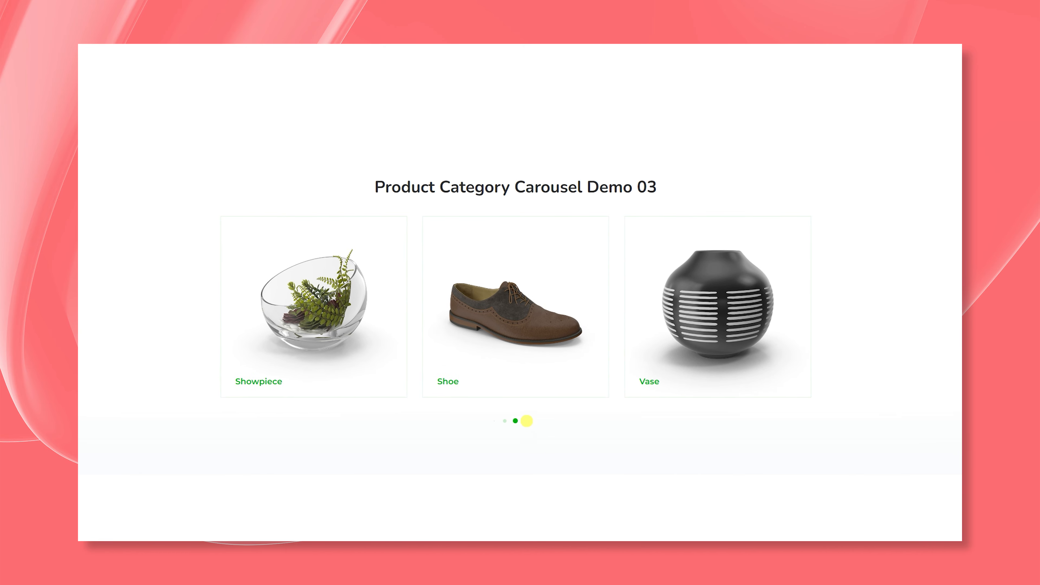
{"action": "left_click", "coordinate": [526, 421]}
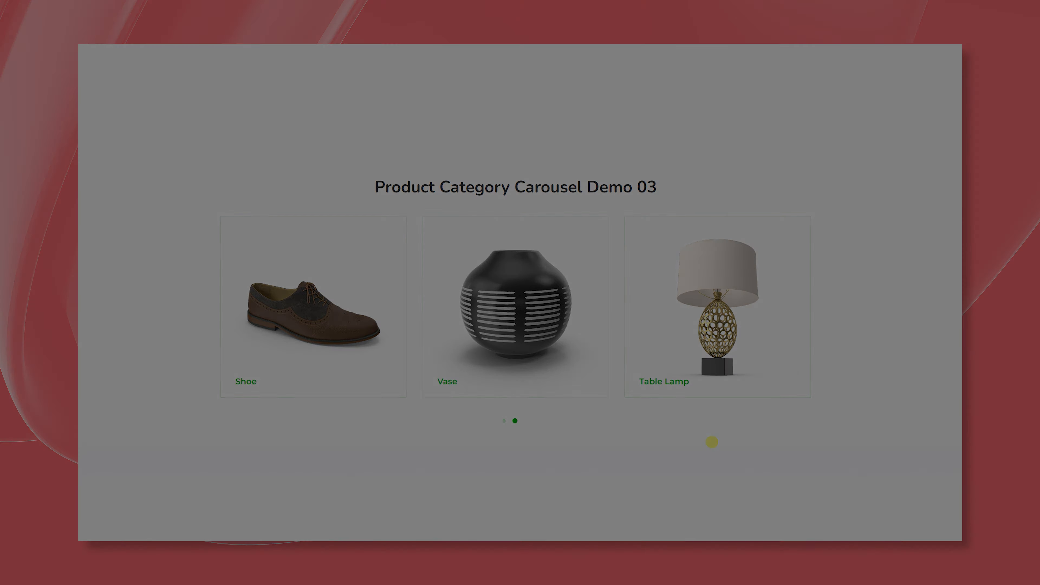